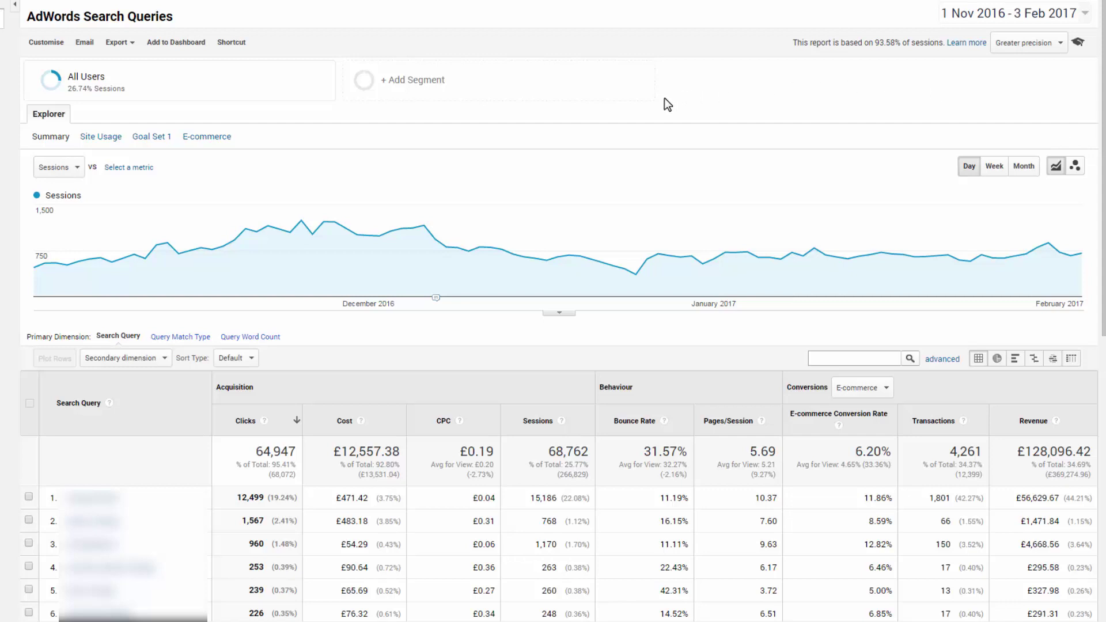
- In the report settings, delete the Site Usage, Goal Set 1 and E-commerce metric groups
{"action": "left_click", "coordinate": [47, 42]}
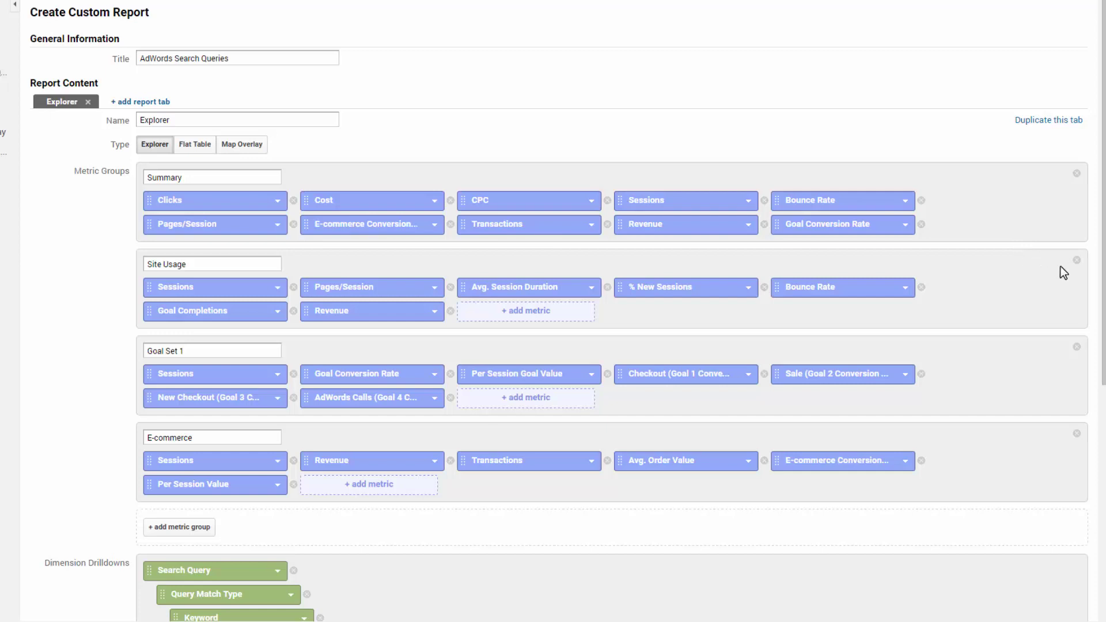
{"action": "left_click", "coordinate": [1076, 260]}
{"action": "left_click", "coordinate": [1076, 260]}
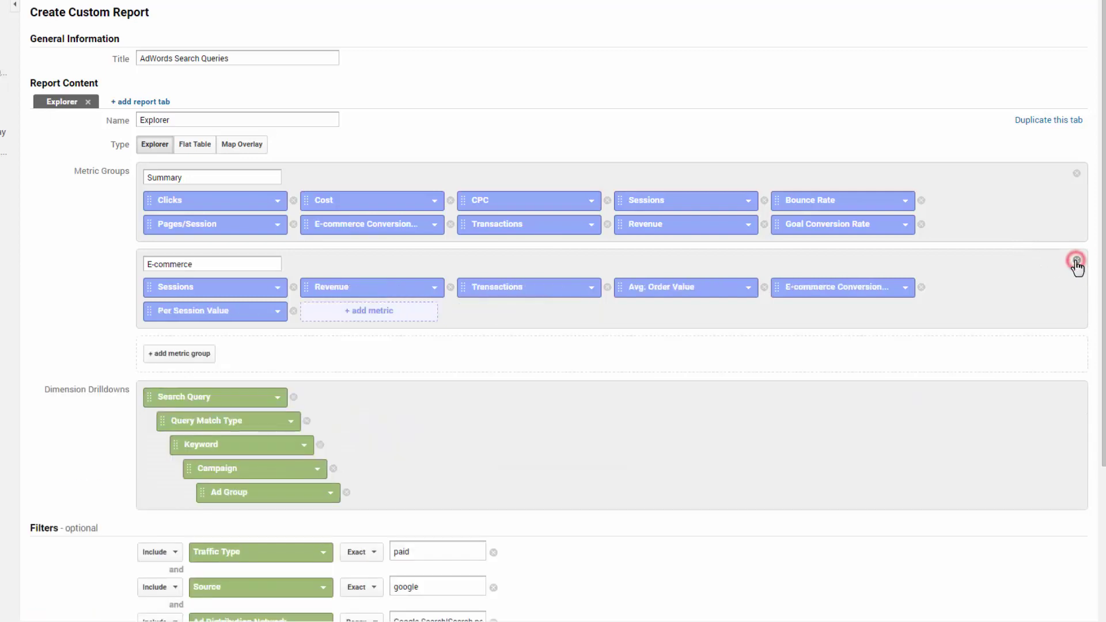
{"action": "left_click", "coordinate": [1076, 261]}
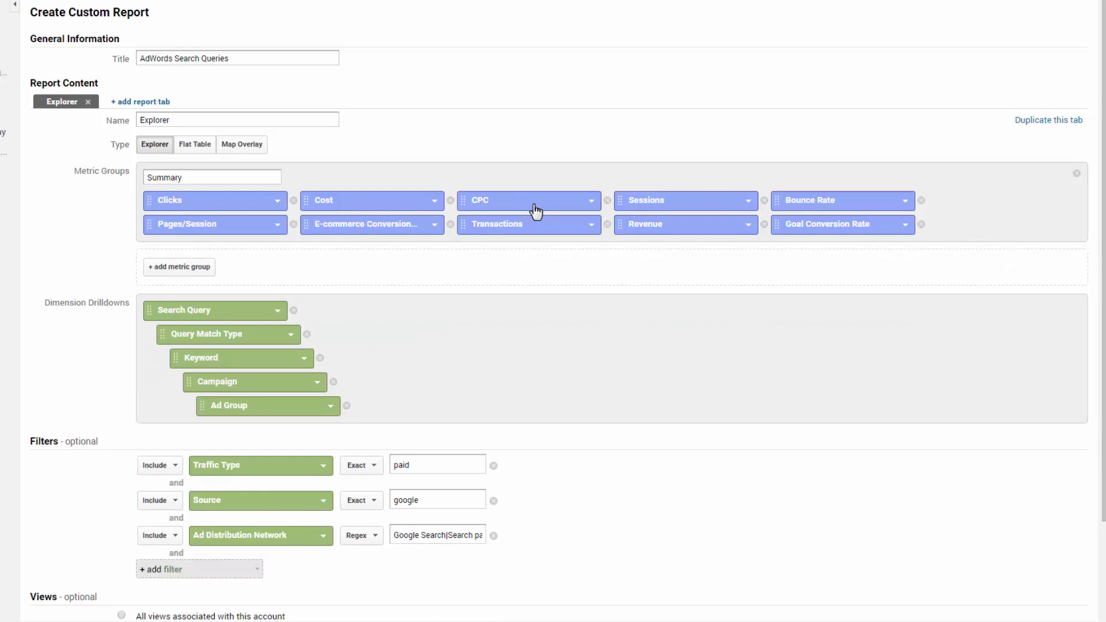
- Remove Sessions, Bounce Rate, Pages/Session and Transactions from the Summary metrics
{"action": "left_click", "coordinate": [764, 201]}
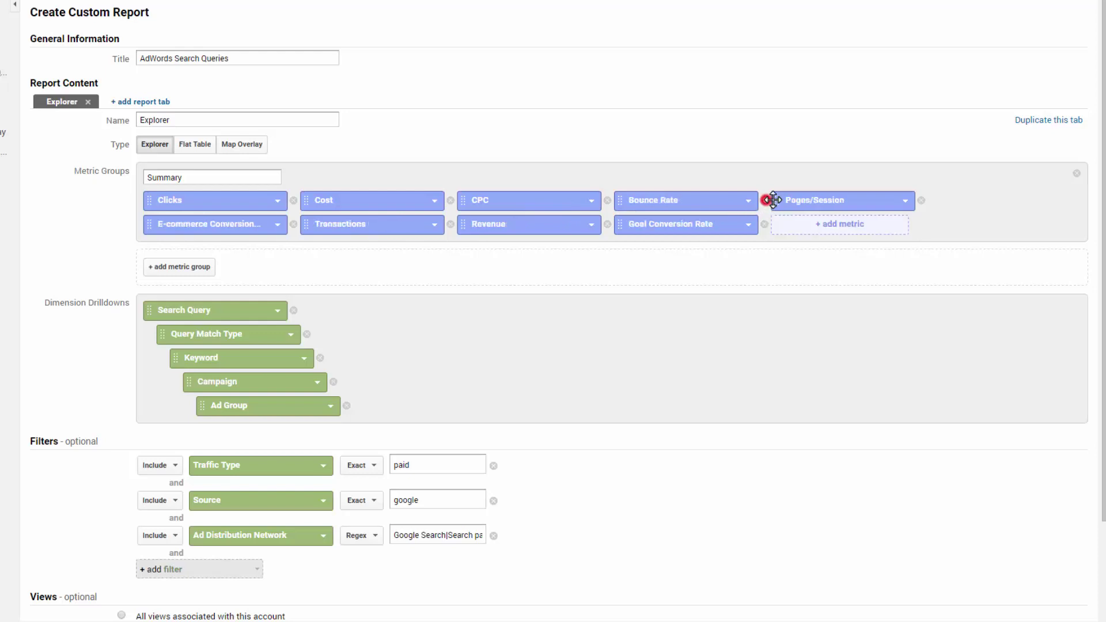
{"action": "left_click", "coordinate": [764, 200]}
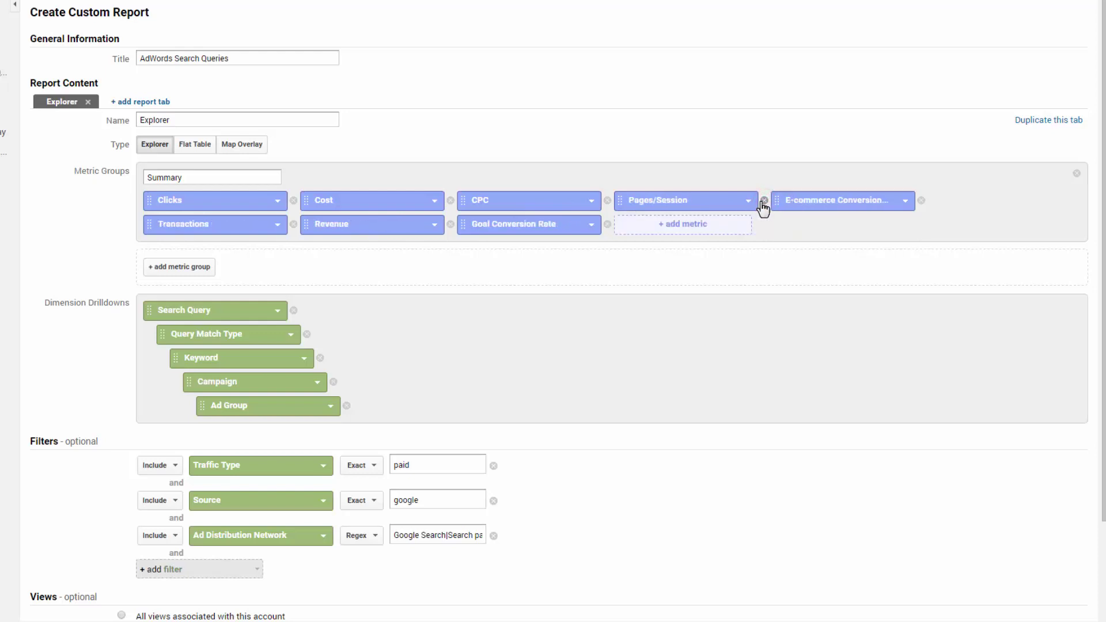
{"action": "left_click", "coordinate": [764, 201]}
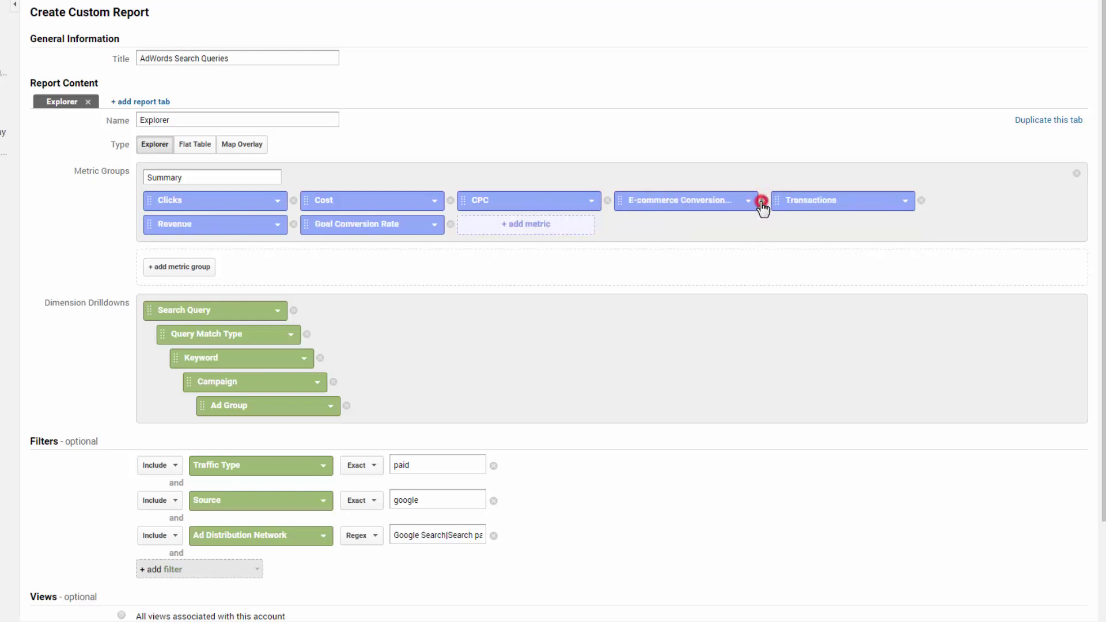
{"action": "left_click", "coordinate": [921, 201]}
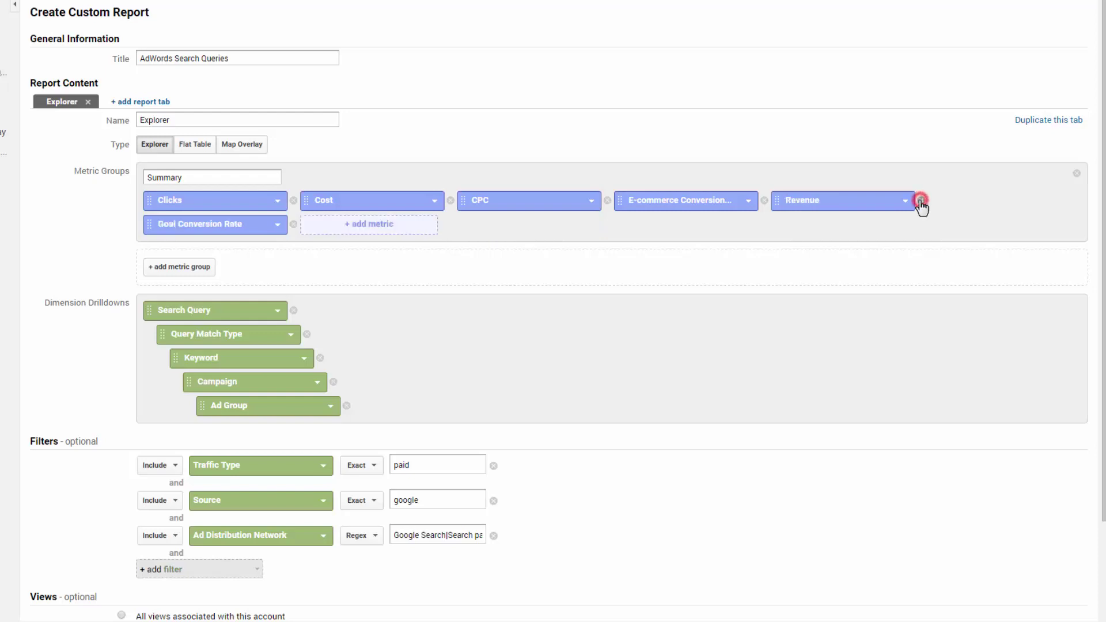
- Drop Goal Conversion Rate, then add Per Session Value to the Summary metrics just after CPC
{"action": "left_click", "coordinate": [294, 225]}
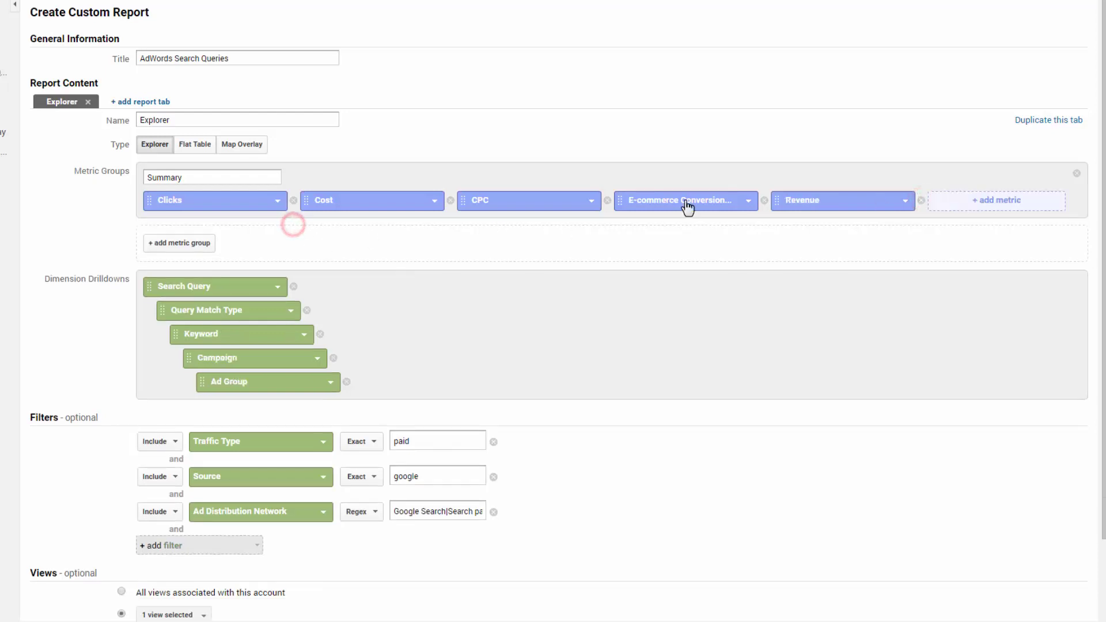
{"action": "left_click", "coordinate": [982, 201]}
{"action": "type", "text": "p"}
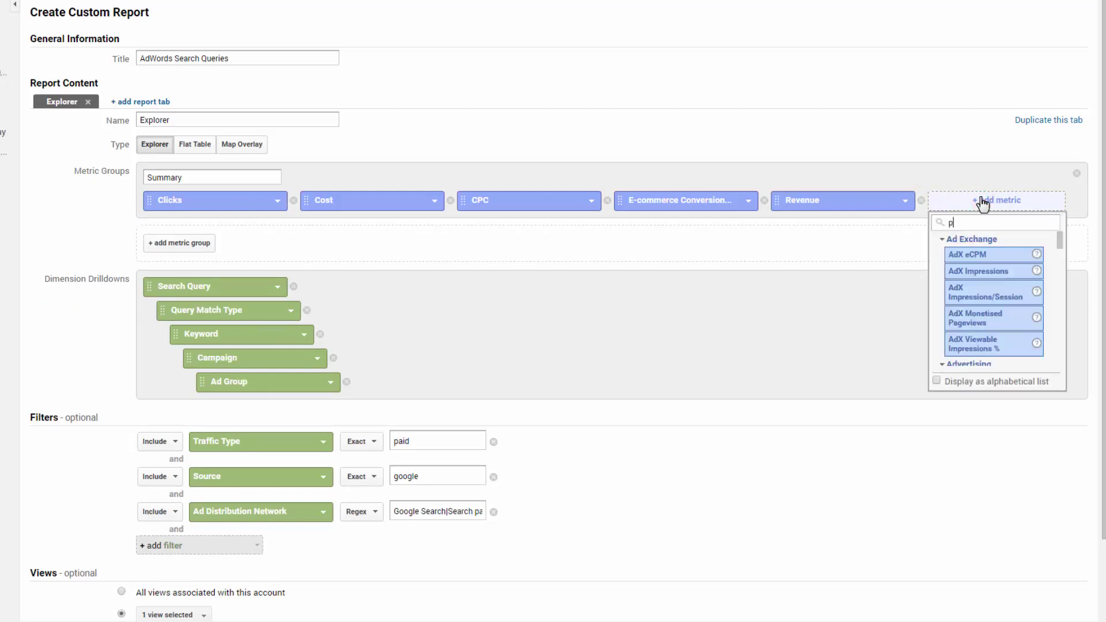
{"action": "type", "text": "er s"}
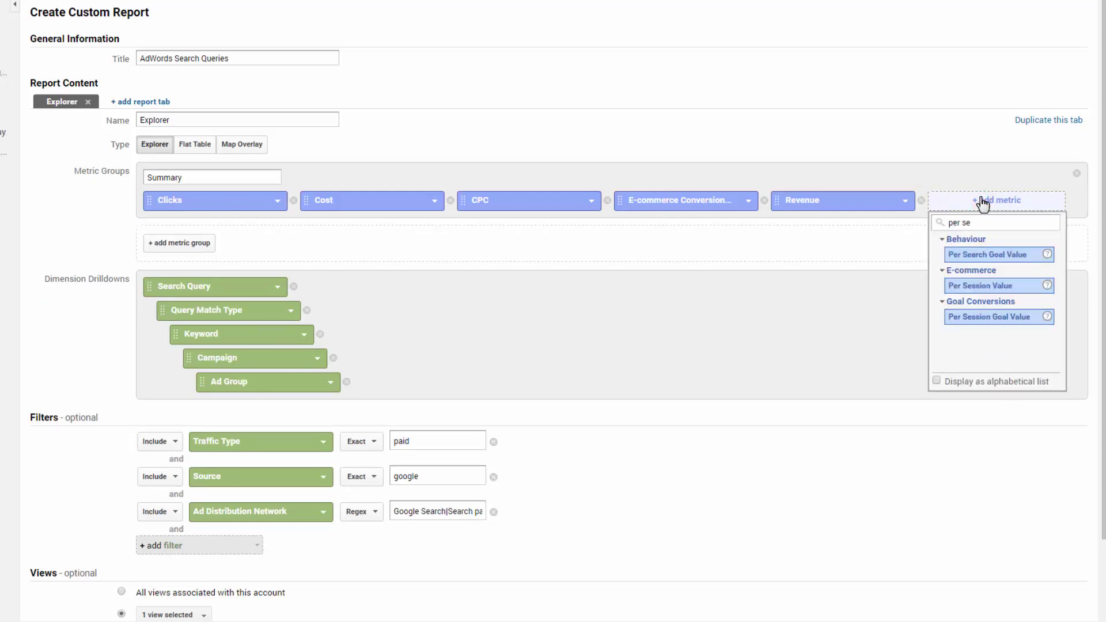
{"action": "type", "text": "e"}
{"action": "left_click", "coordinate": [990, 286]}
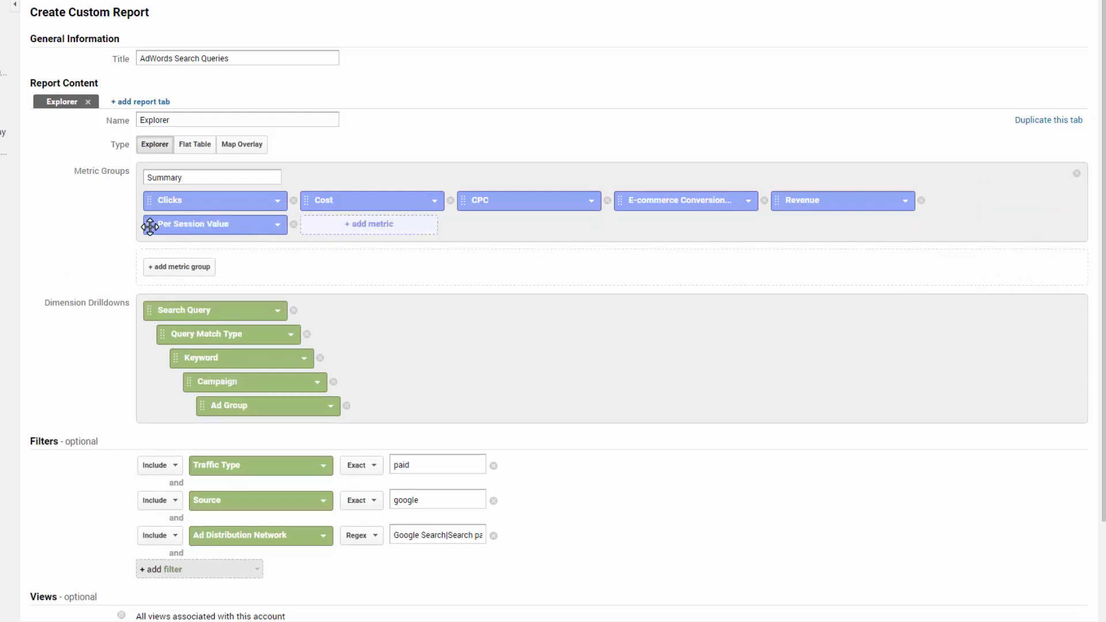
{"action": "left_click_drag", "start_coordinate": [150, 226], "coordinate": [625, 212]}
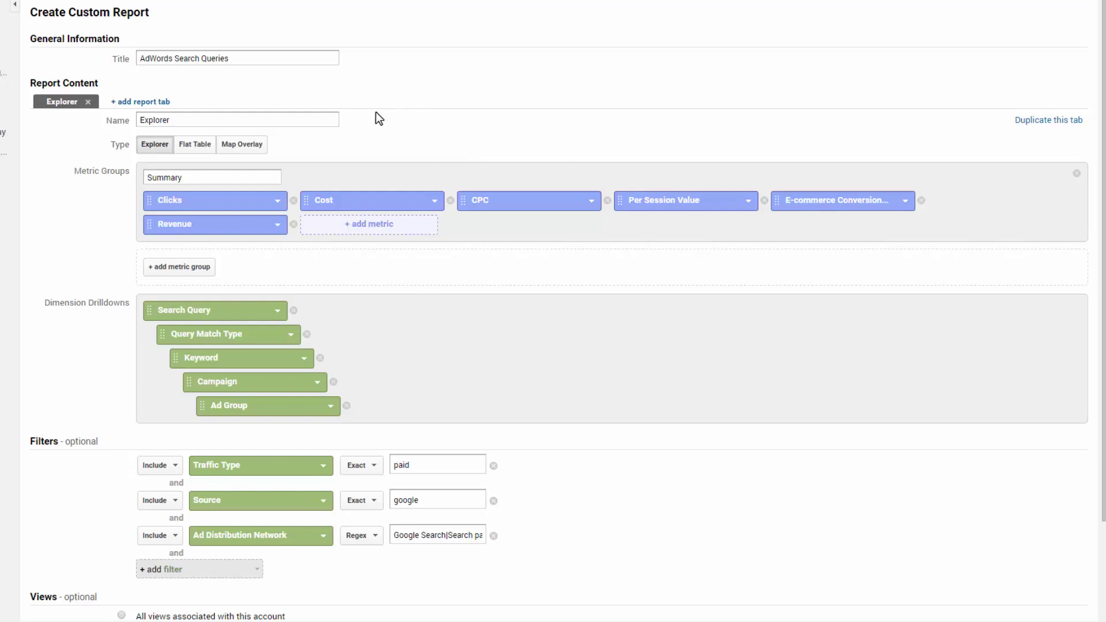
- Retitle the report 'AdWords Search Queries Ver2' and save it
{"action": "left_click", "coordinate": [268, 60]}
{"action": "type", "text": "Ver2"}
{"action": "scroll", "coordinate": [471, 129], "scroll_direction": "down", "scroll_amount": 2}
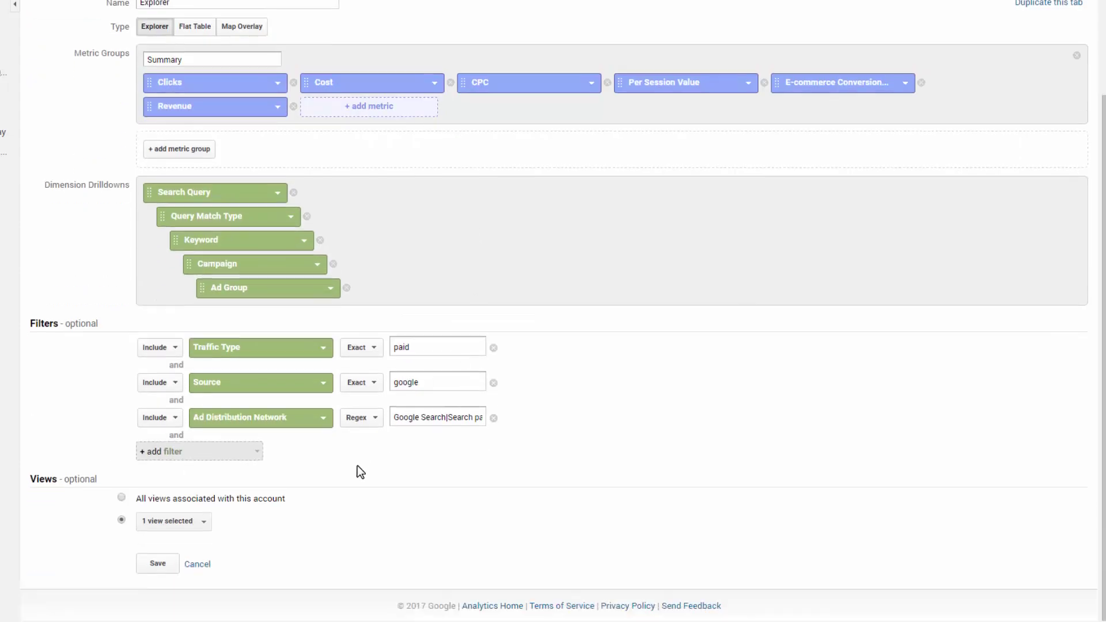
{"action": "left_click", "coordinate": [157, 563]}
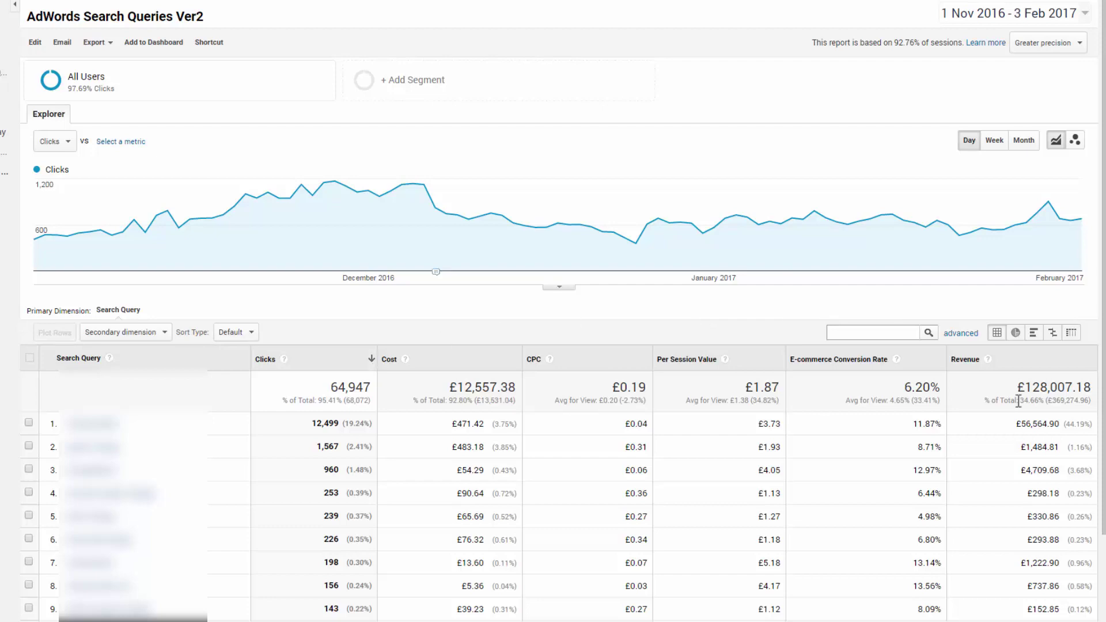
- Show 50 rows per page in the report
{"action": "scroll", "coordinate": [783, 406], "scroll_direction": "down", "scroll_amount": 2}
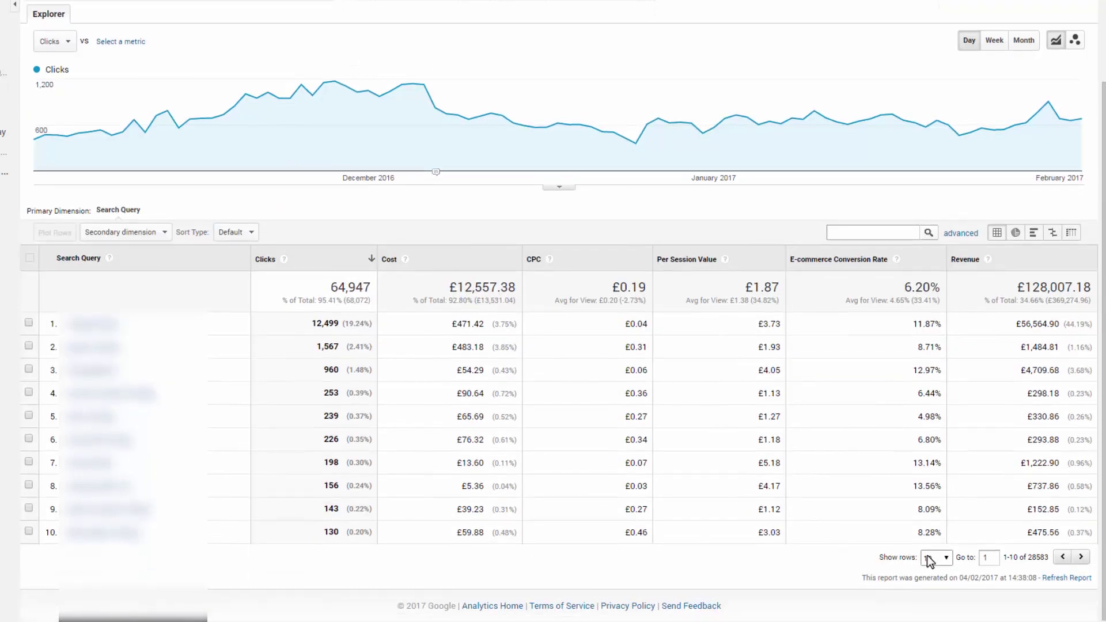
{"action": "left_click", "coordinate": [936, 558]}
{"action": "left_click", "coordinate": [934, 479]}
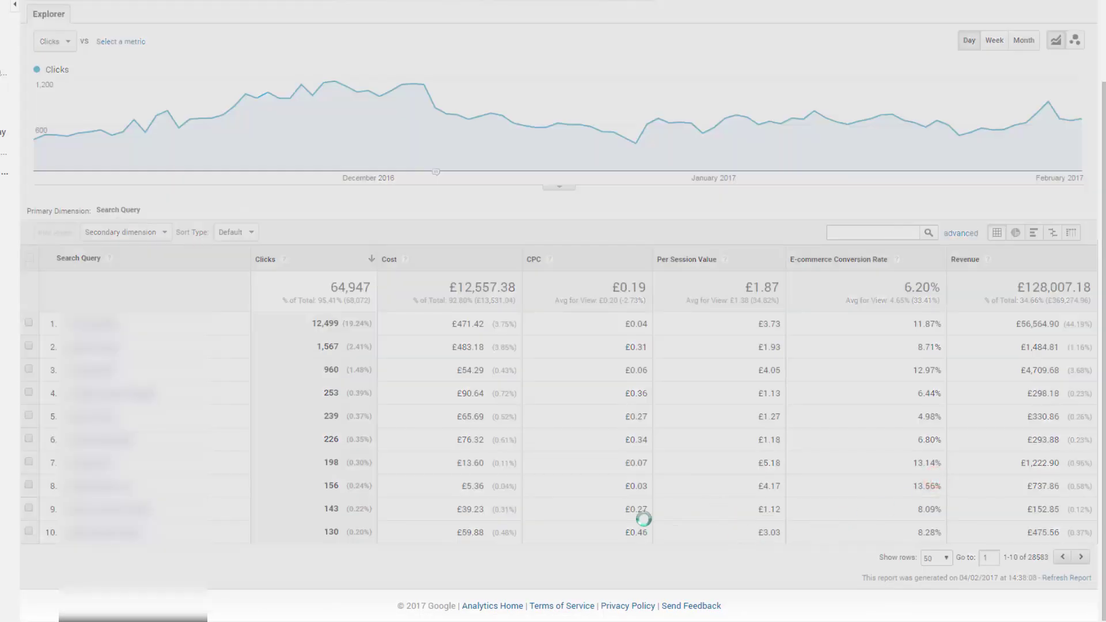
- Export the report as an Excel (XLSX) file
{"action": "scroll", "coordinate": [285, 340], "scroll_direction": "up", "scroll_amount": 2}
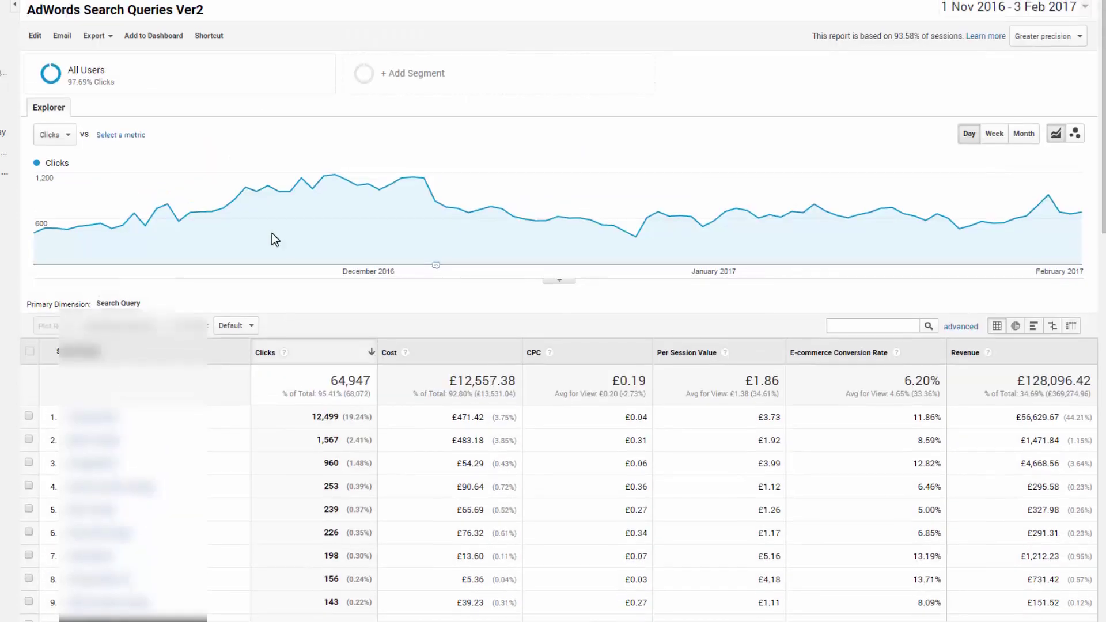
{"action": "left_click", "coordinate": [83, 44]}
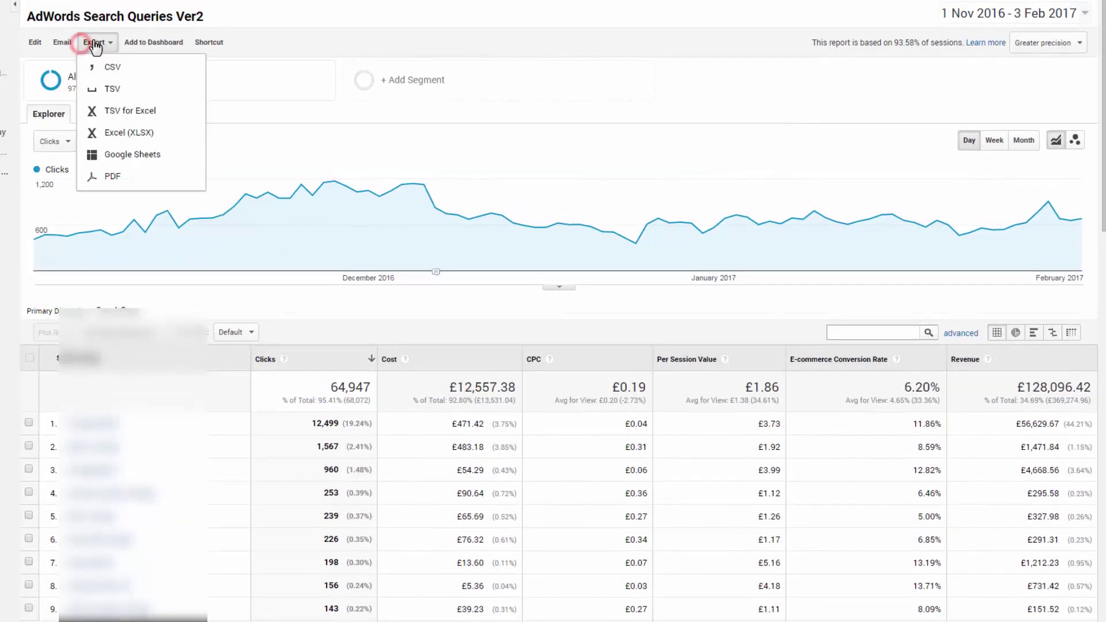
{"action": "left_click", "coordinate": [157, 134]}
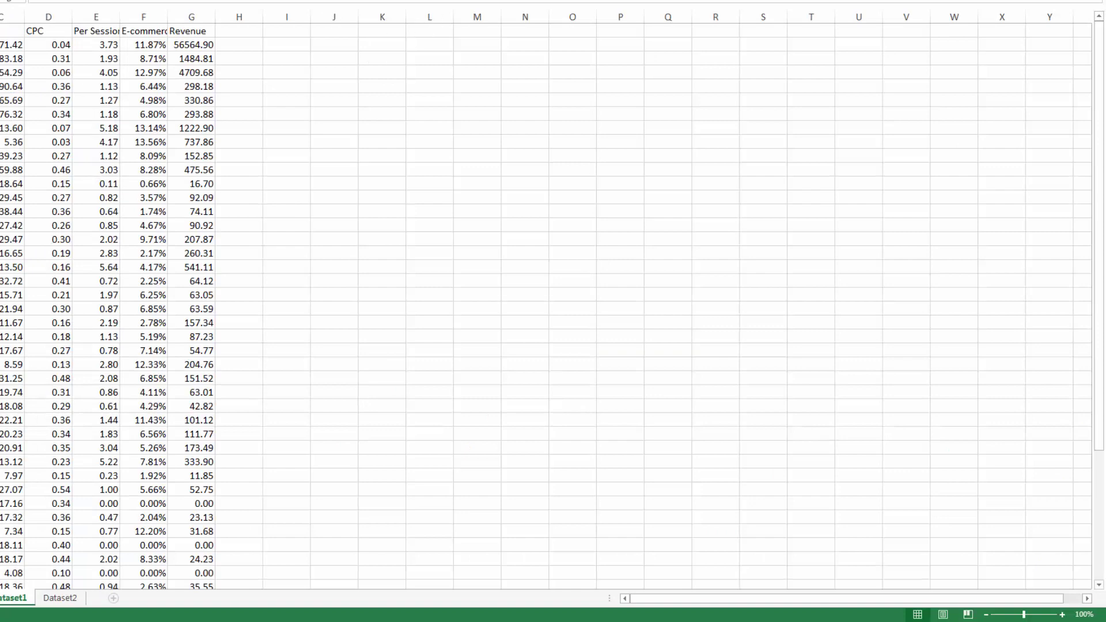
- Insert a blank column A, make the header row taller and autofit the Search Query column
{"action": "left_click", "coordinate": [178, 11]}
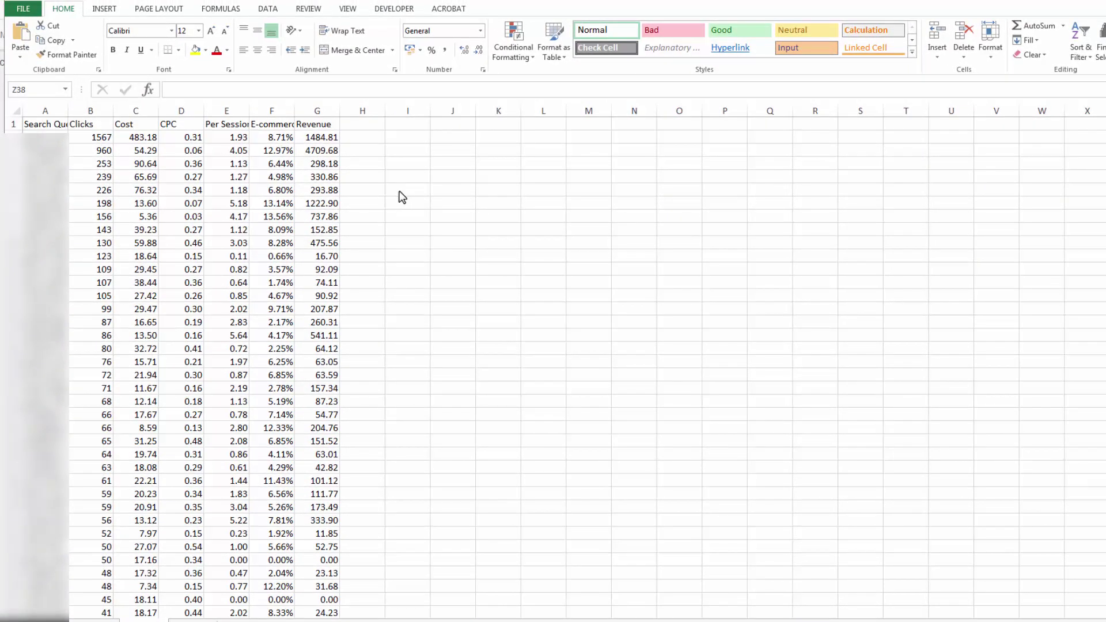
{"action": "right_click", "coordinate": [58, 111]}
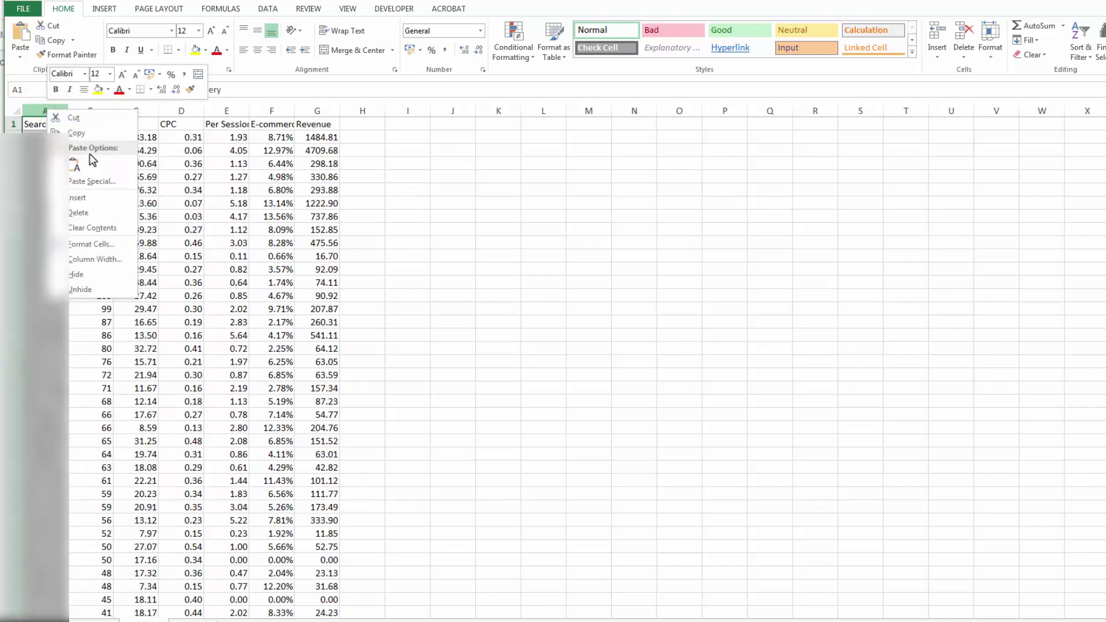
{"action": "left_click", "coordinate": [92, 203]}
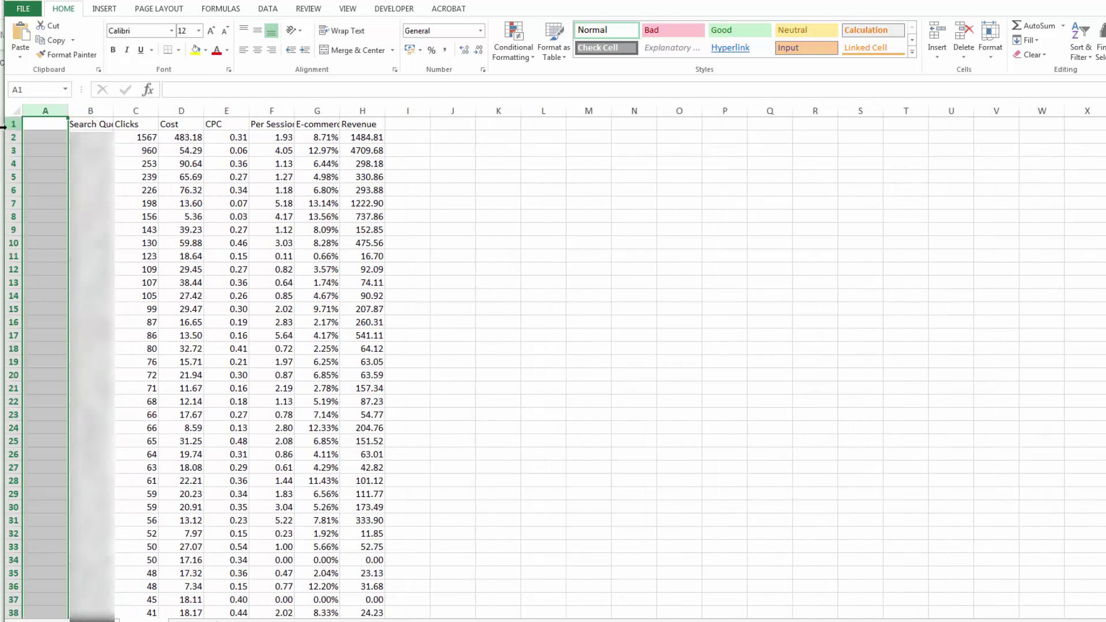
{"action": "left_click_drag", "start_coordinate": [10, 131], "coordinate": [11, 149]}
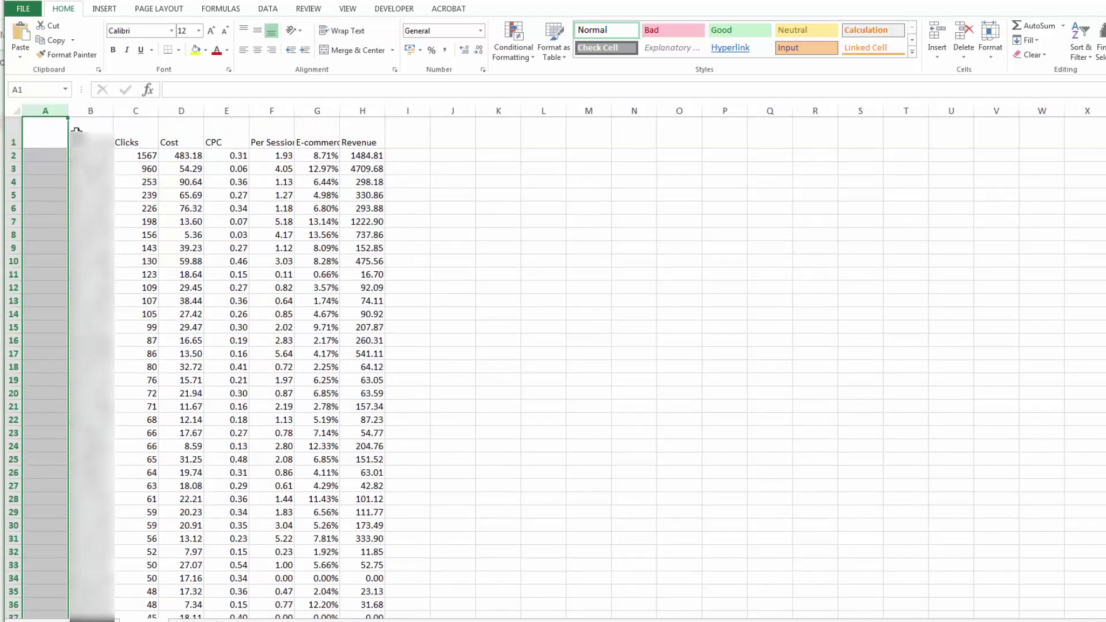
{"action": "double_click", "coordinate": [116, 112]}
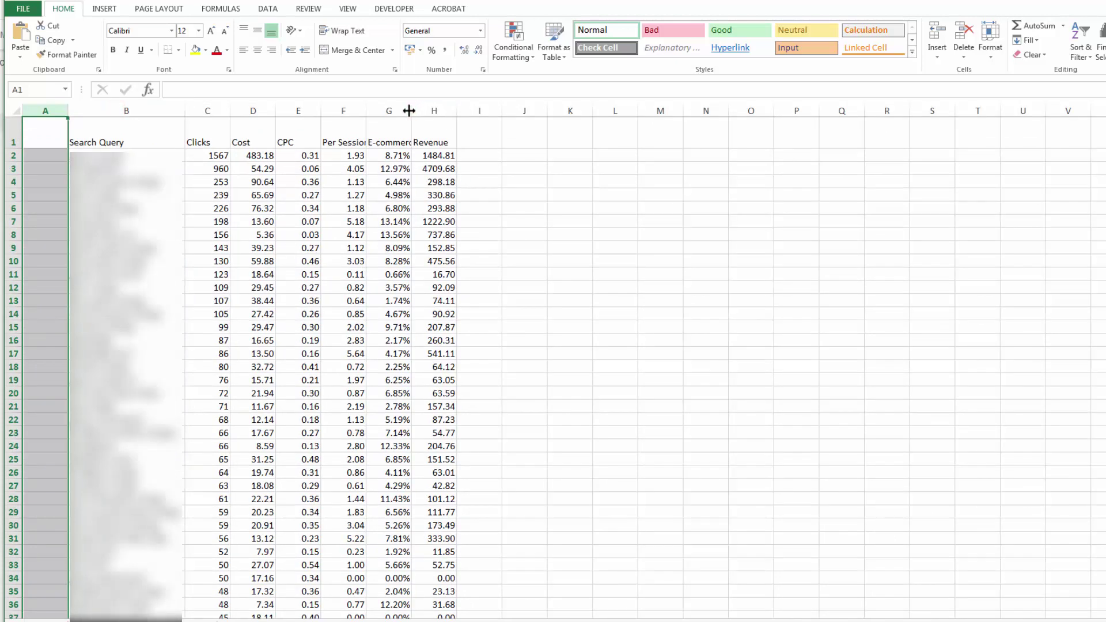
- Freeze the top header row
{"action": "left_click", "coordinate": [353, 9]}
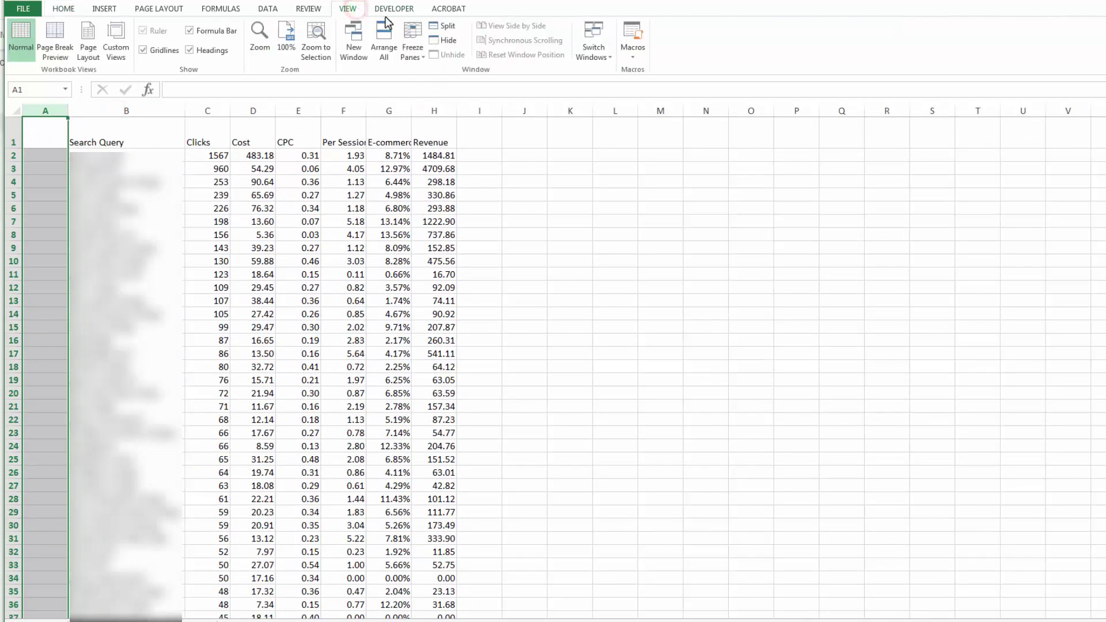
{"action": "left_click", "coordinate": [413, 34]}
{"action": "left_click", "coordinate": [486, 107]}
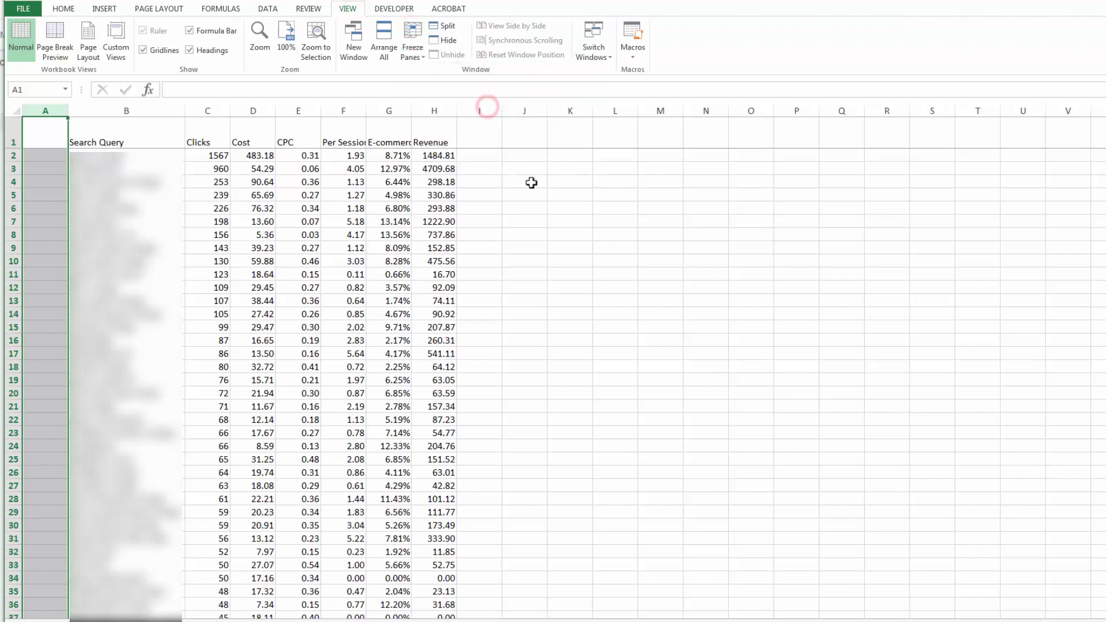
- Add the header ROAS in I1 and enter =SUM(H2/D2) in I2
{"action": "left_click", "coordinate": [538, 200]}
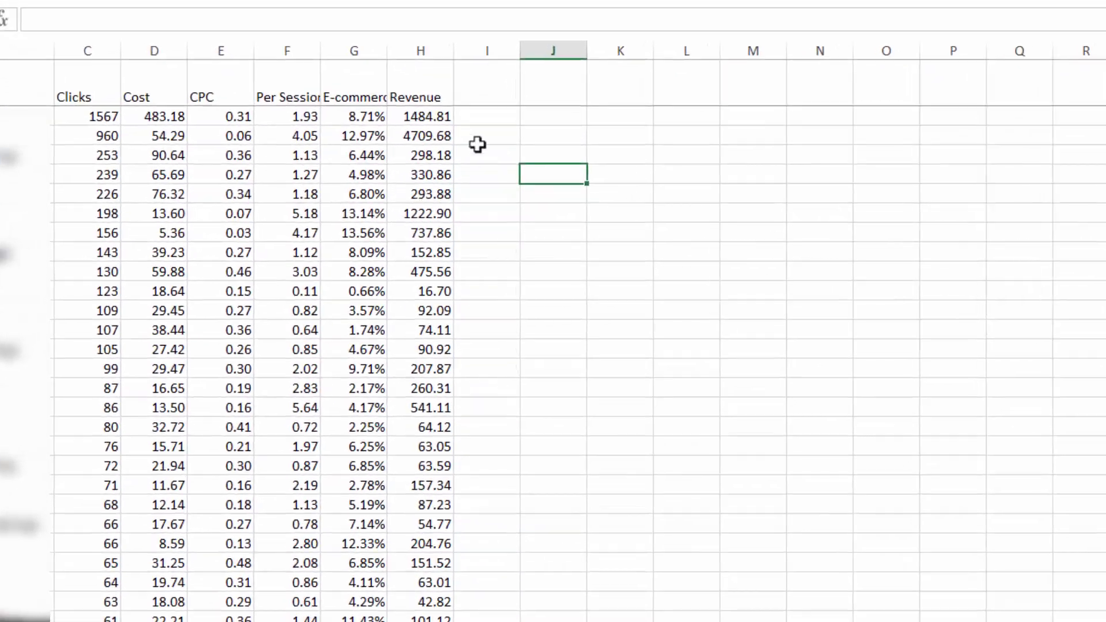
{"action": "left_click", "coordinate": [484, 141]}
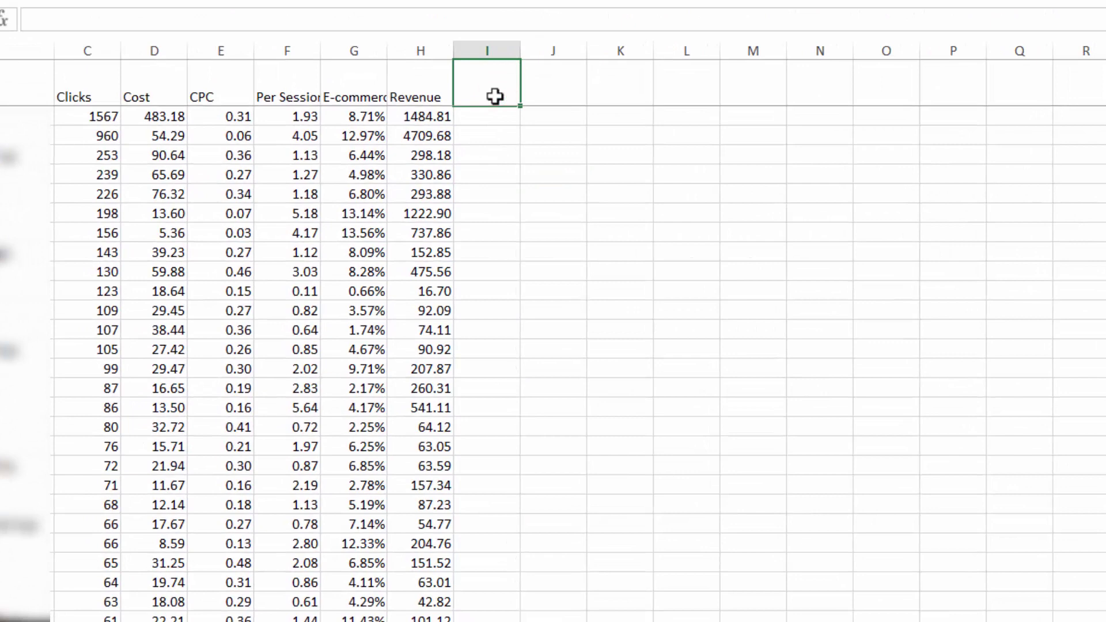
{"action": "type", "text": "ROAS"}
{"action": "key", "text": "Return"}
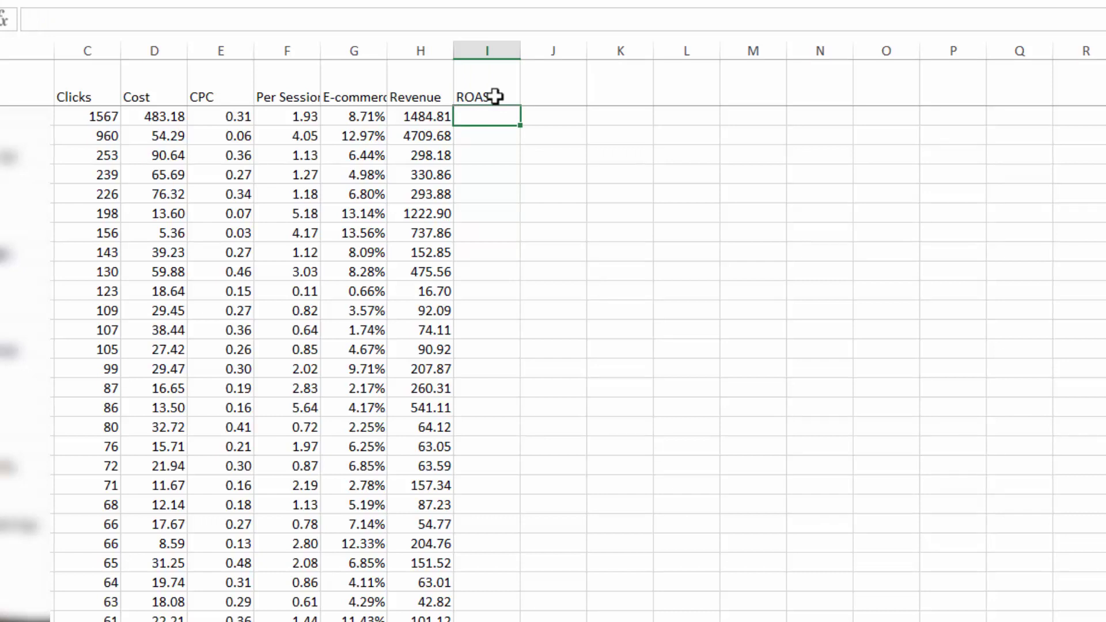
{"action": "type", "text": "=sum("}
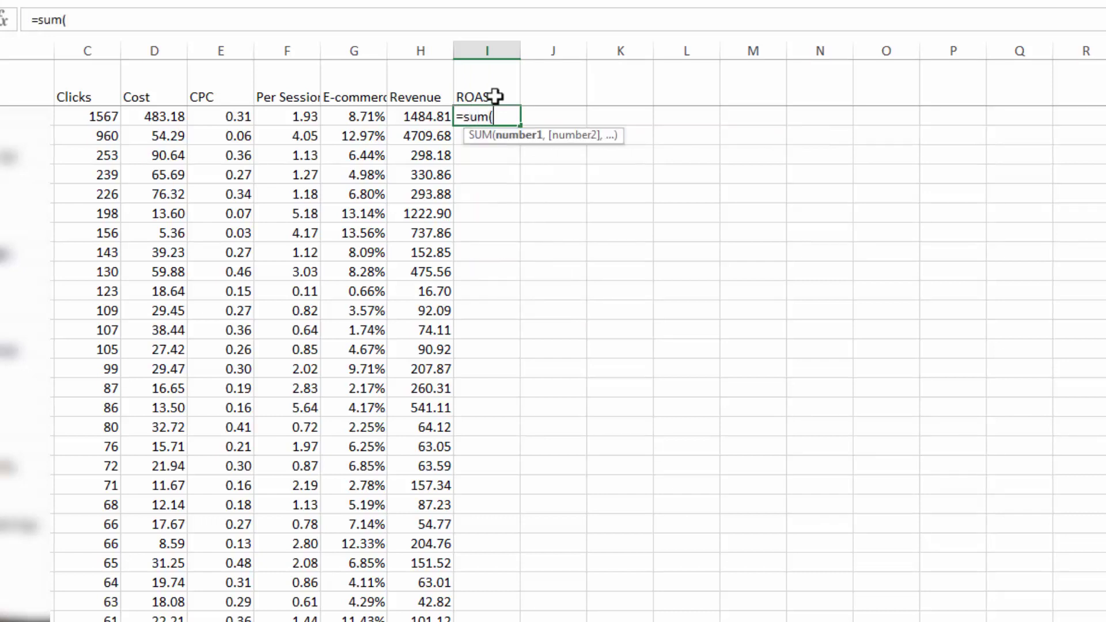
{"action": "left_click", "coordinate": [426, 113]}
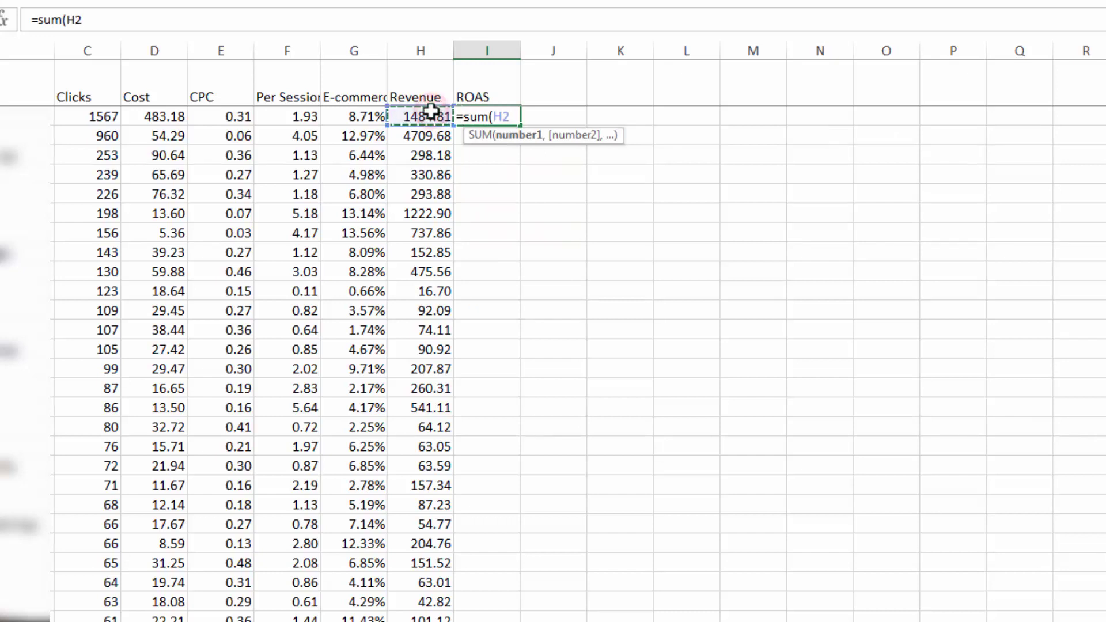
{"action": "type", "text": "/"}
{"action": "left_click", "coordinate": [166, 113]}
{"action": "key", "text": "Return"}
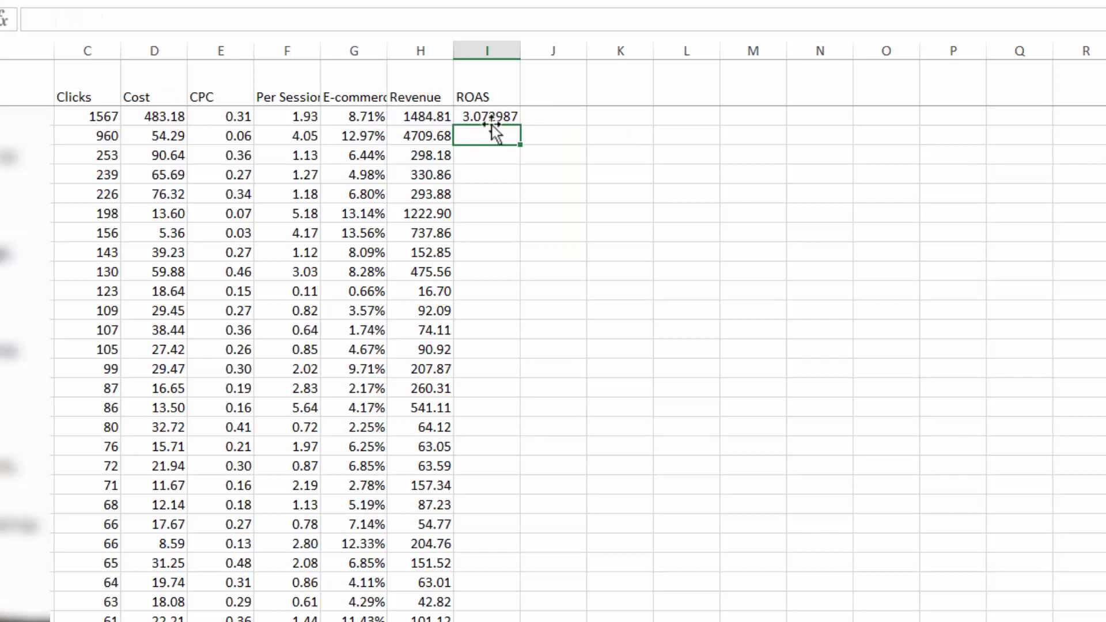
- Fill the ROAS formula down every search query row and check it
{"action": "left_click", "coordinate": [488, 115]}
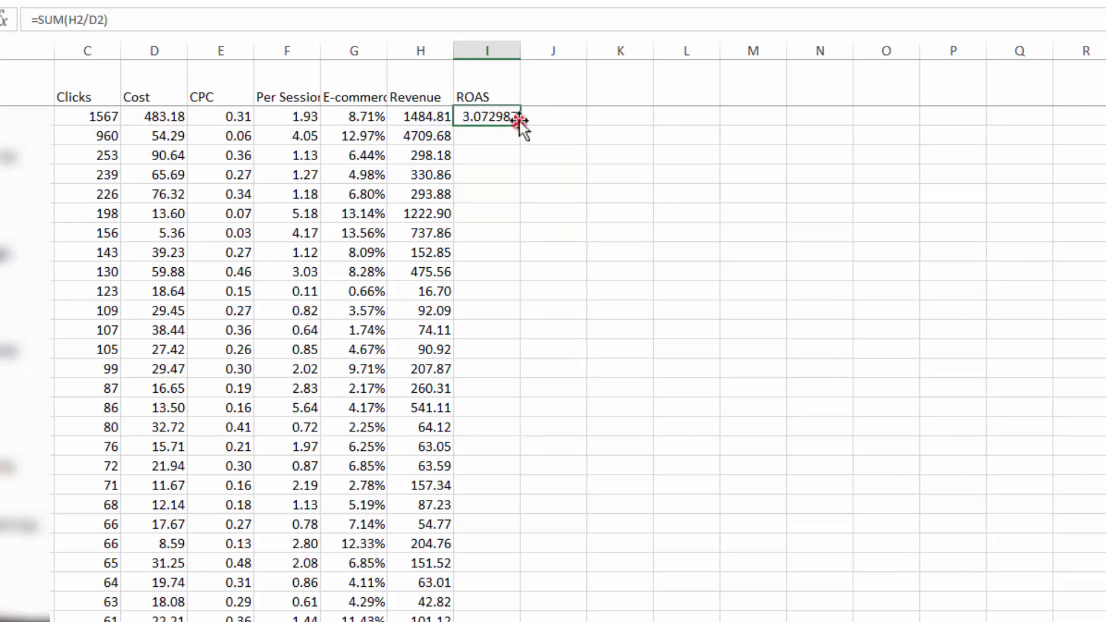
{"action": "double_click", "coordinate": [520, 124]}
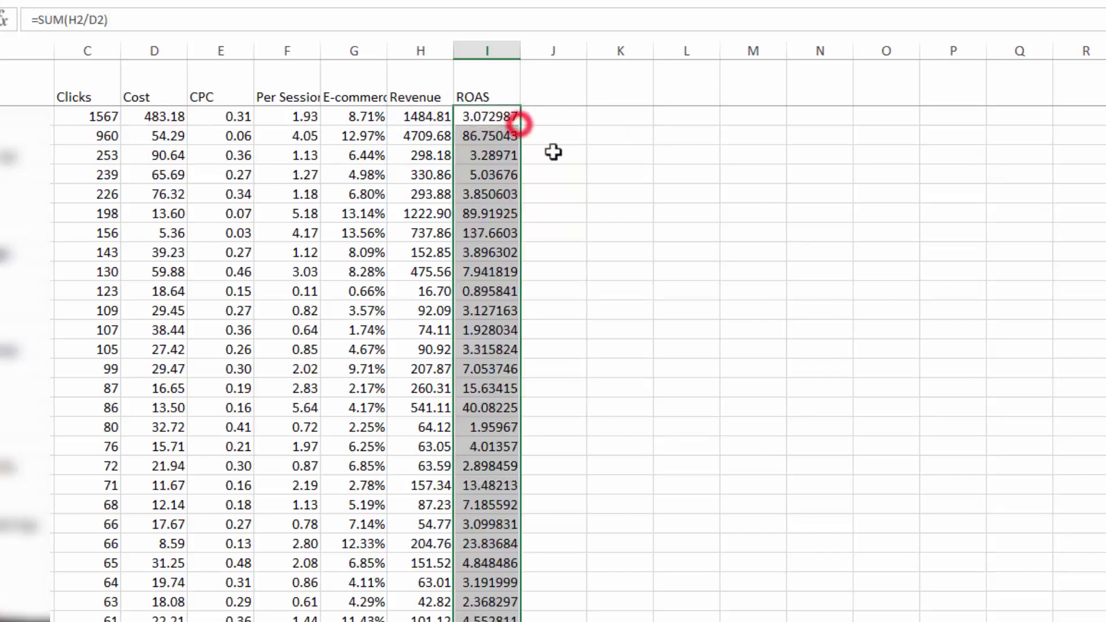
{"action": "left_click", "coordinate": [663, 237]}
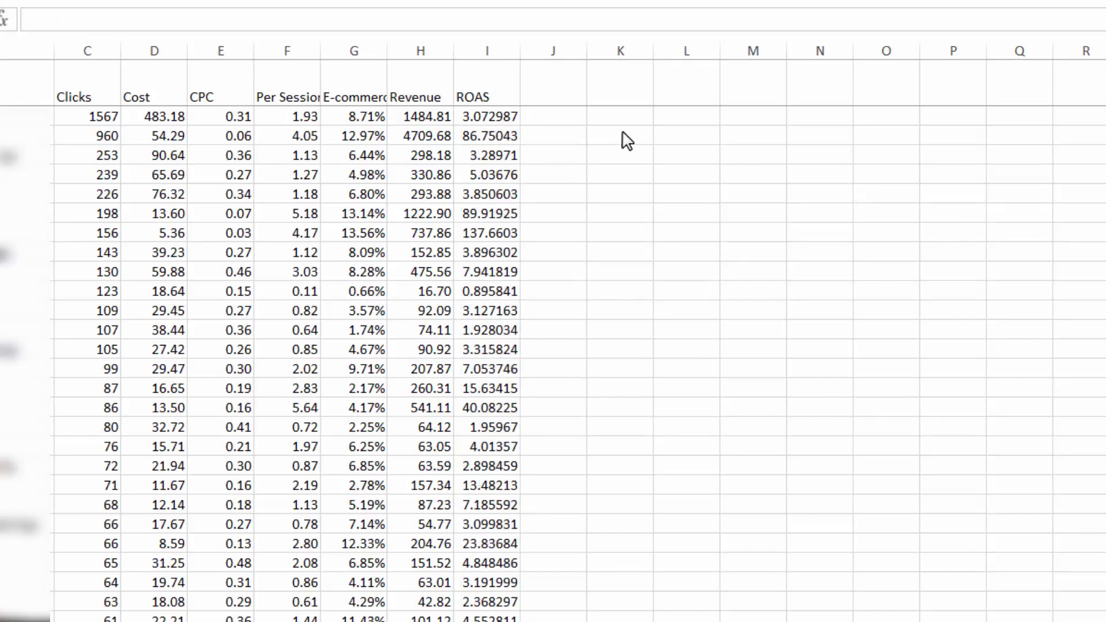
{"action": "left_click", "coordinate": [510, 116]}
{"action": "left_click", "coordinate": [498, 51]}
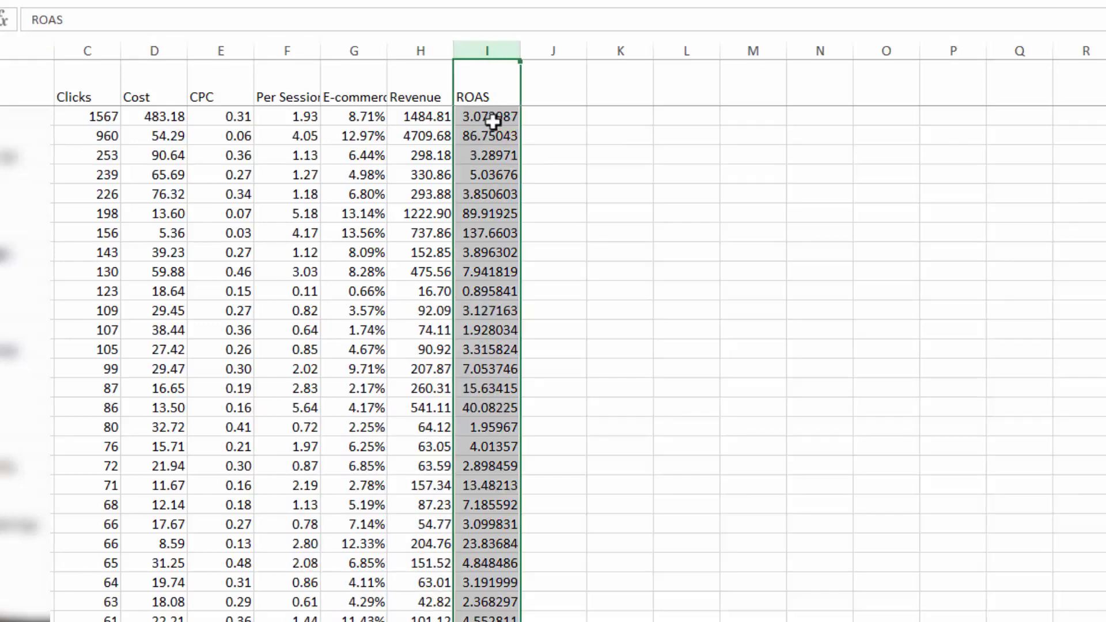
{"action": "left_click", "coordinate": [492, 118]}
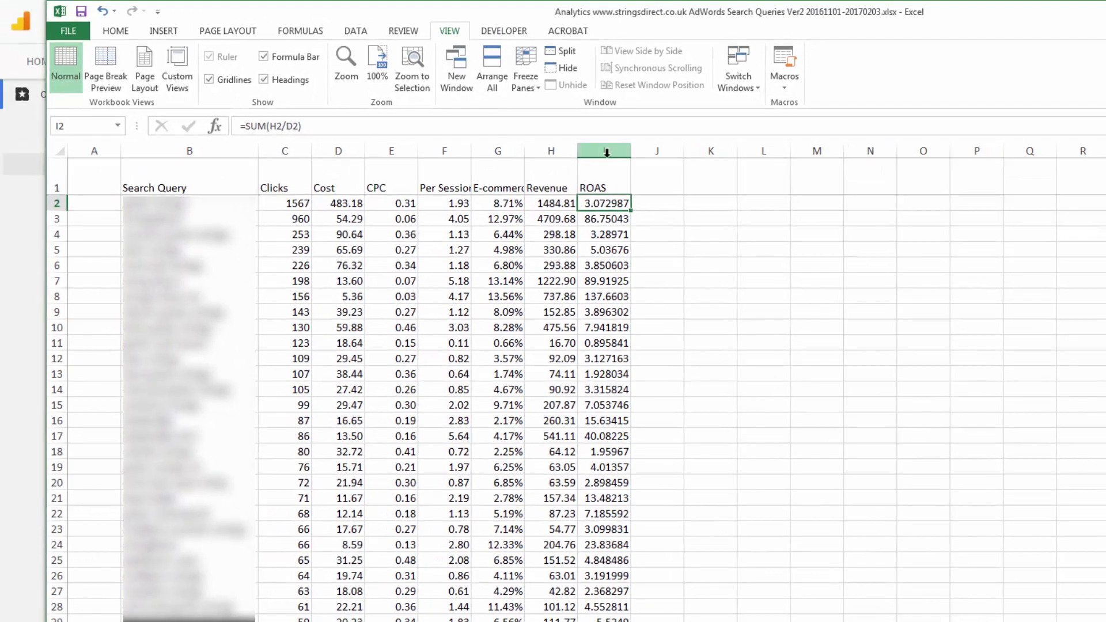
- Convert B1:I50 into a table with headers and apply a medium grey banded style
{"action": "left_click", "coordinate": [185, 187]}
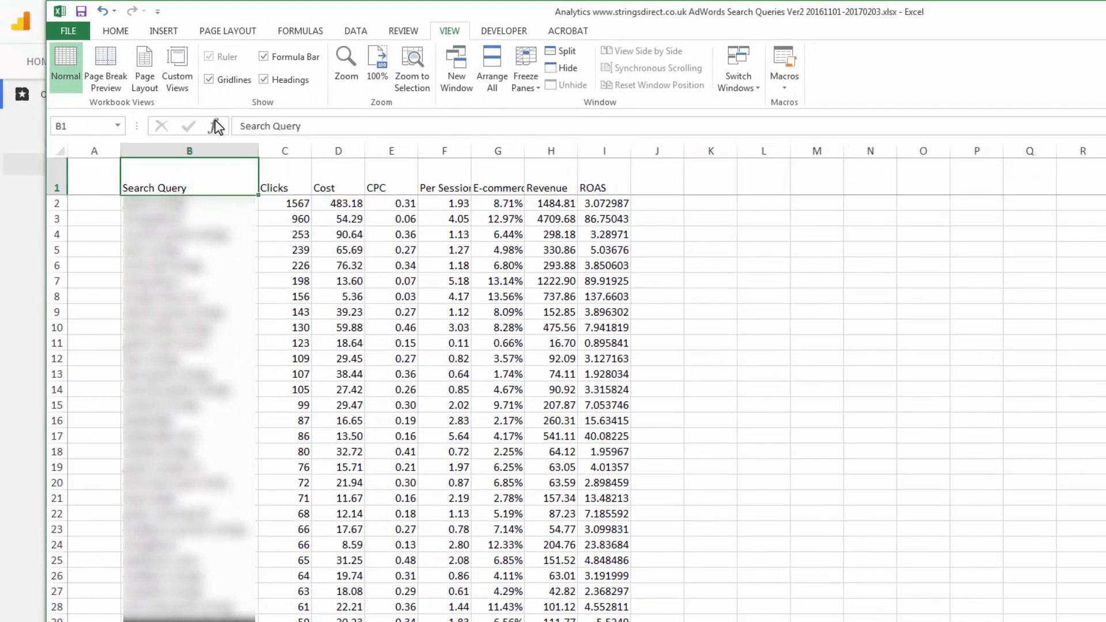
{"action": "left_click", "coordinate": [163, 31]}
{"action": "left_click", "coordinate": [173, 67]}
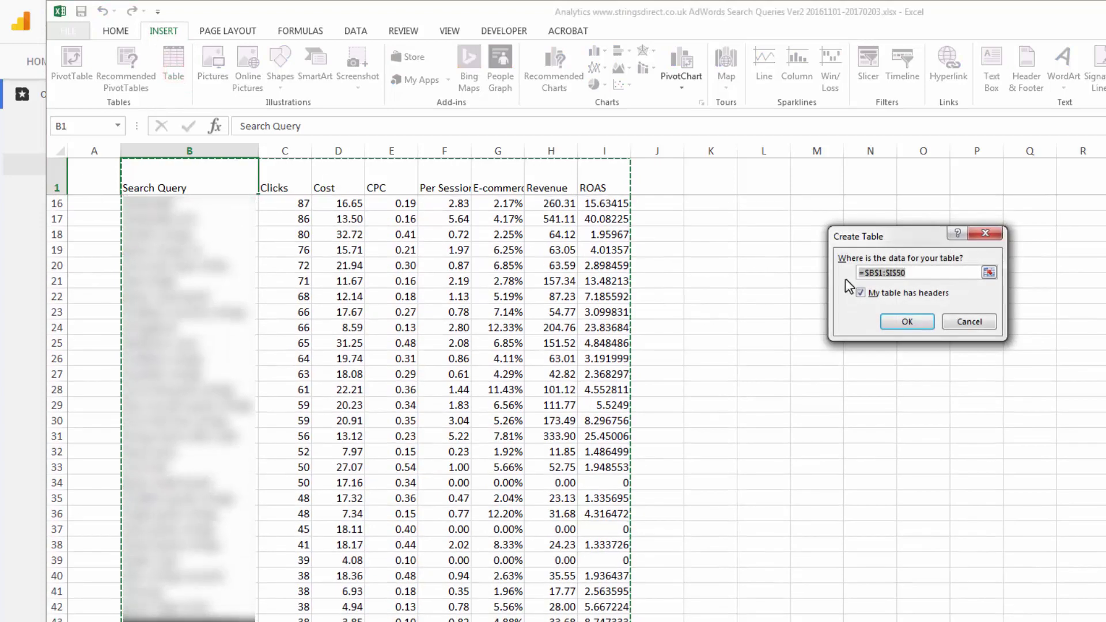
{"action": "left_click", "coordinate": [896, 319]}
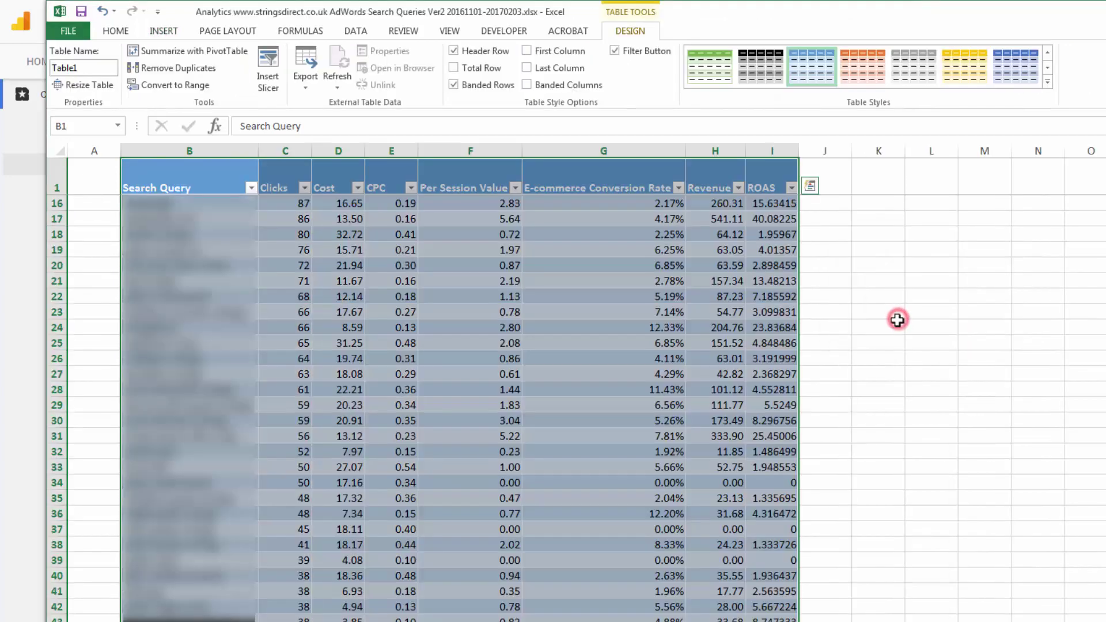
{"action": "left_click", "coordinate": [1047, 86]}
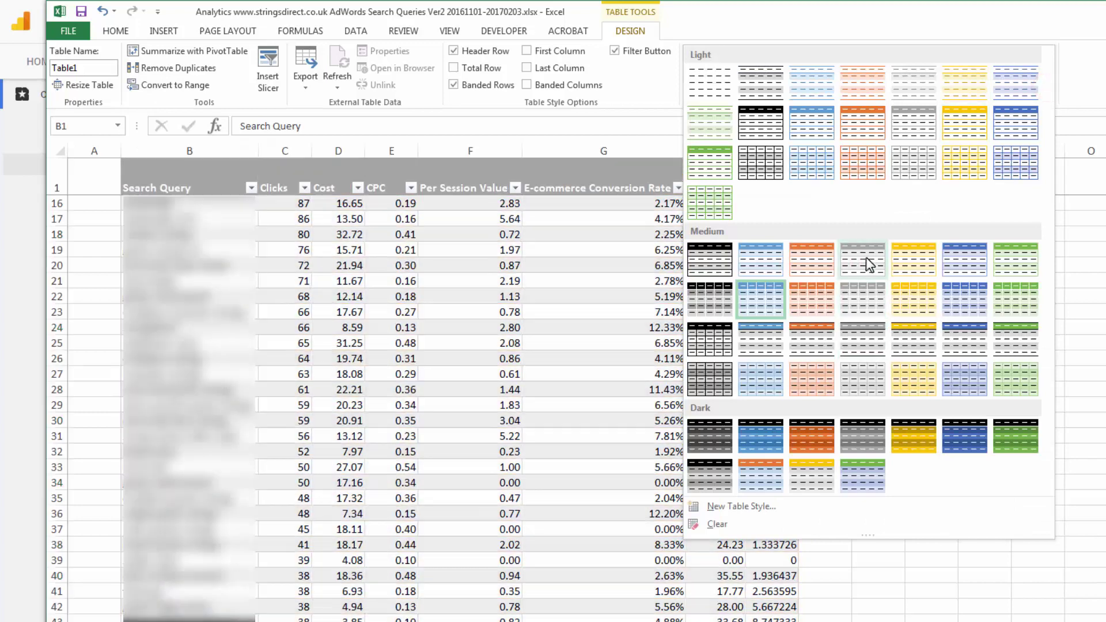
{"action": "left_click", "coordinate": [865, 259]}
{"action": "left_click", "coordinate": [1019, 301]}
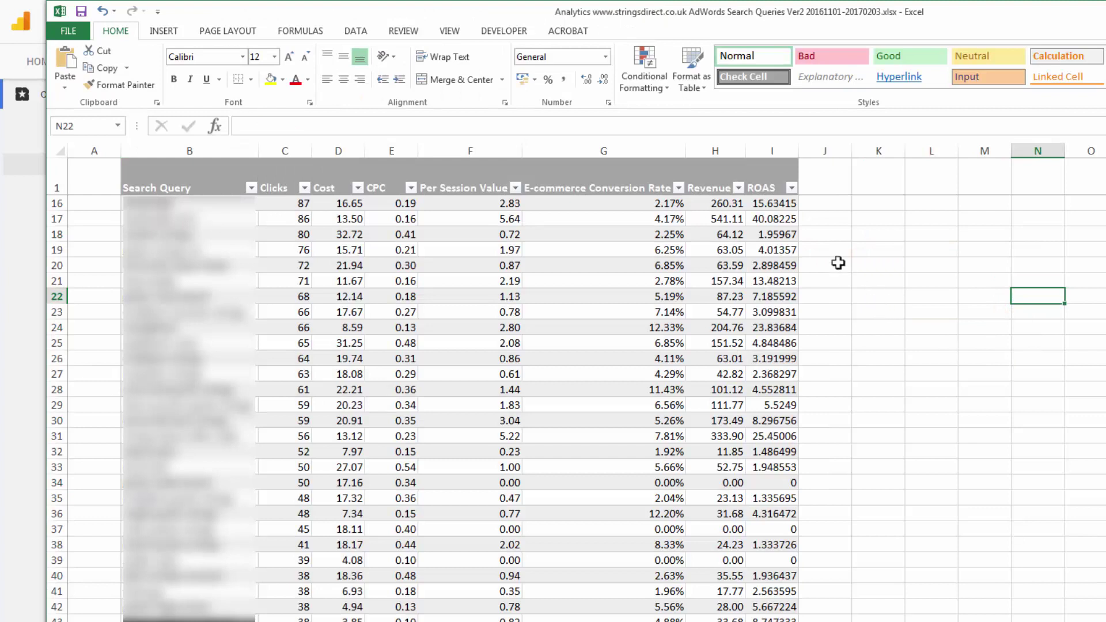
- Apply a Green-Yellow-Red colour scale to the CPC column
{"action": "left_click", "coordinate": [790, 205]}
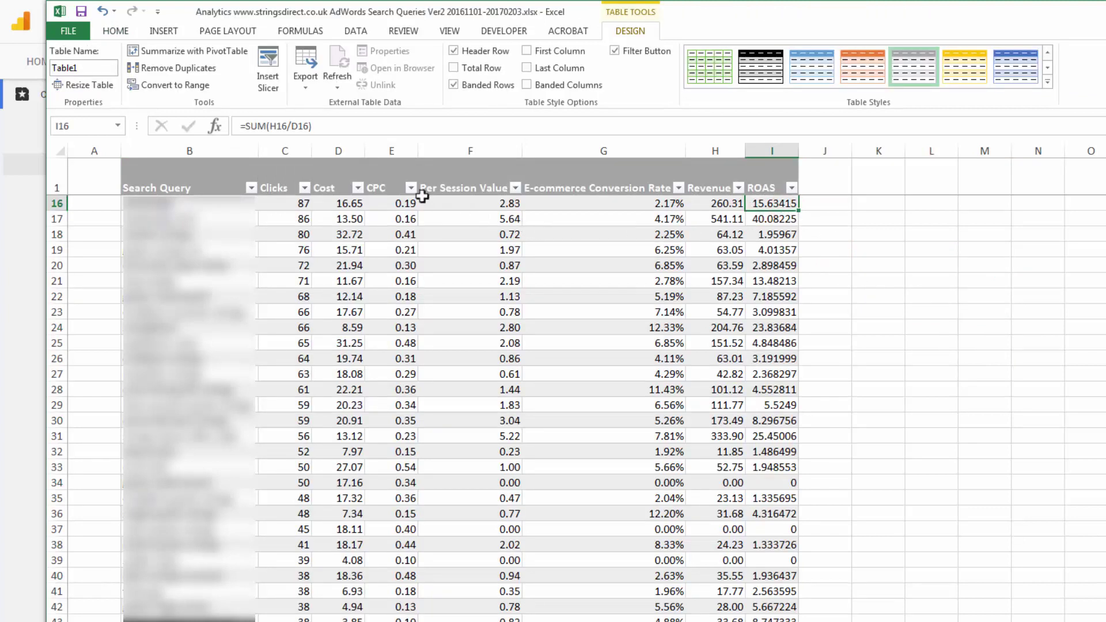
{"action": "left_click", "coordinate": [385, 149]}
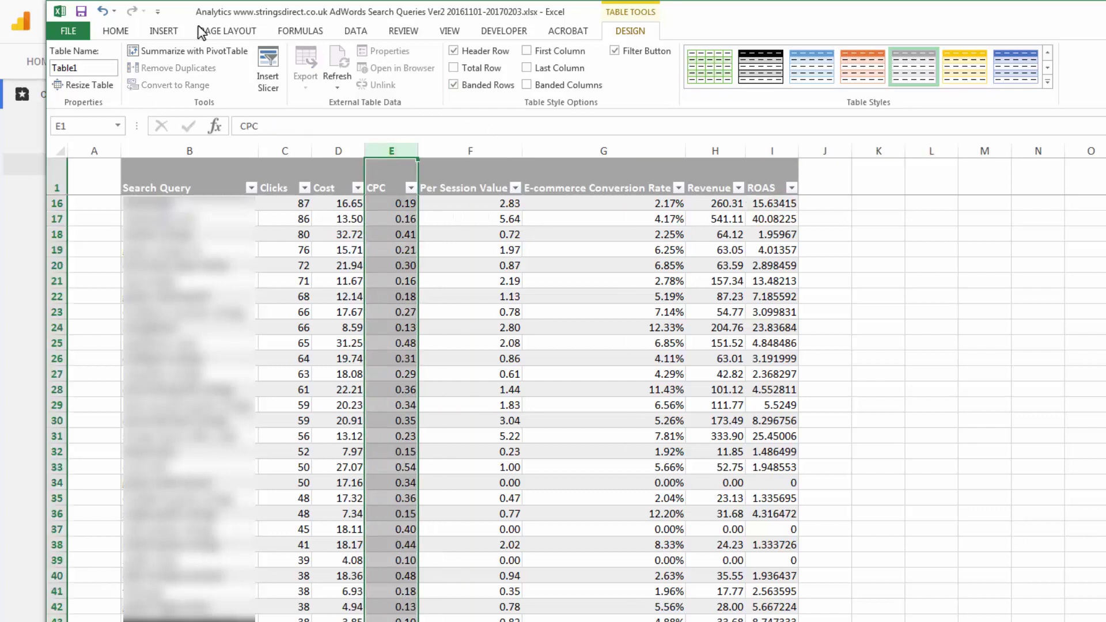
{"action": "left_click", "coordinate": [113, 35]}
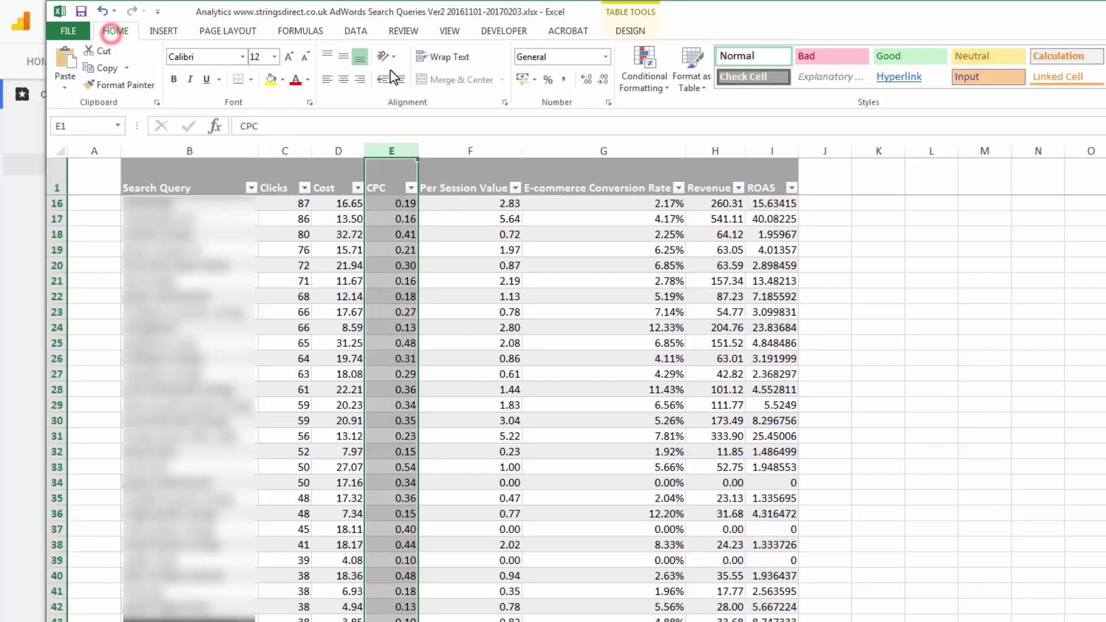
{"action": "left_click", "coordinate": [660, 83]}
{"action": "mouse_move", "coordinate": [695, 210]}
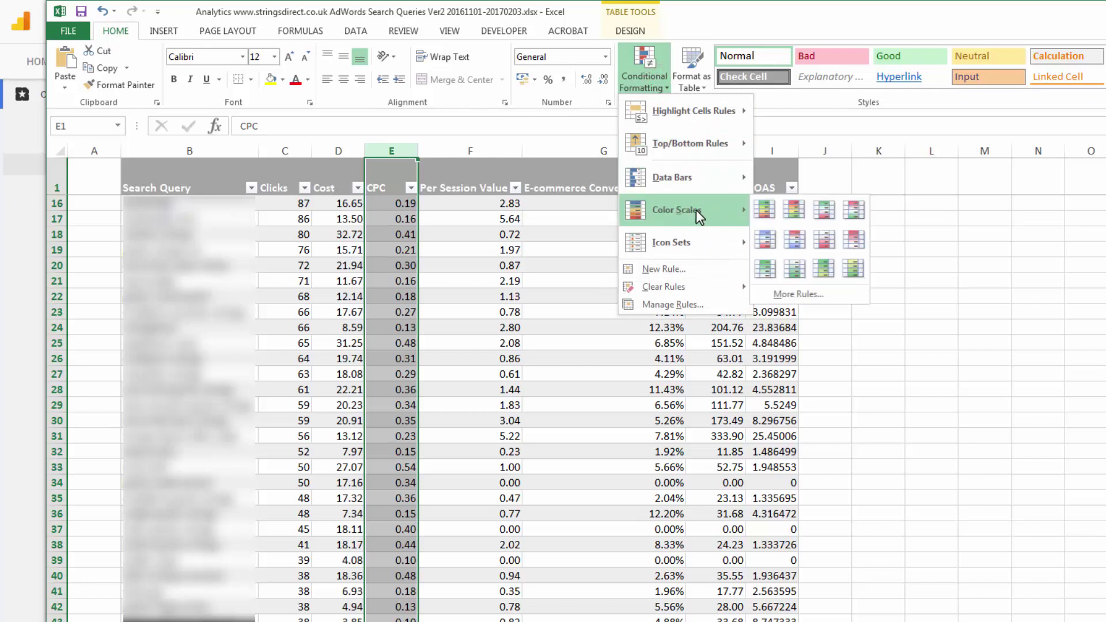
{"action": "left_click", "coordinate": [797, 213]}
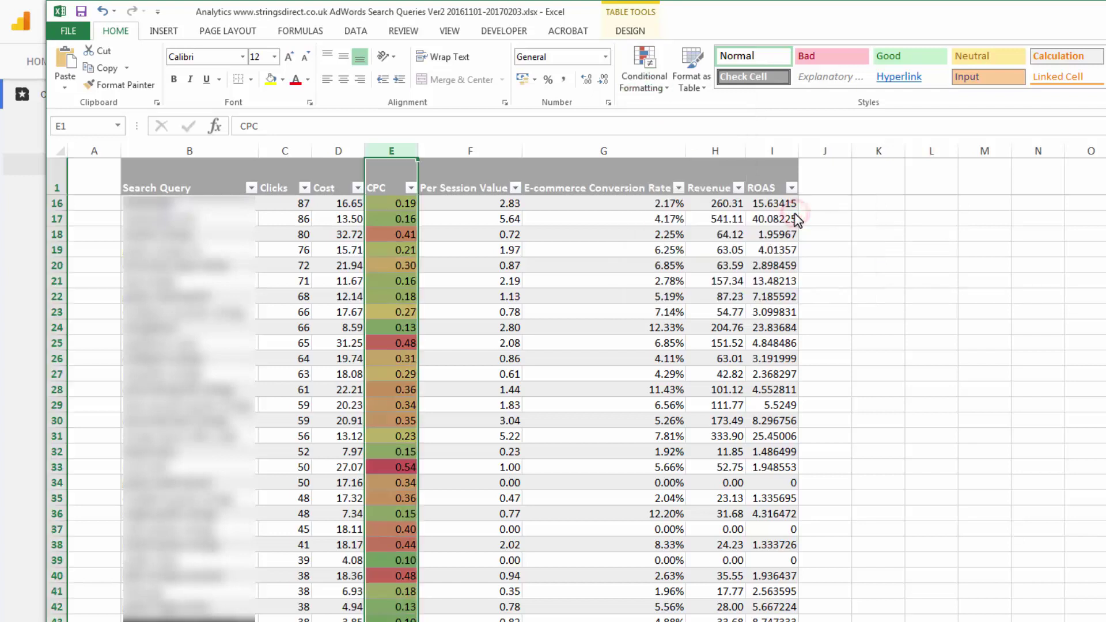
- Apply a Green-Yellow-Red colour scale to the Per Session Value column
{"action": "left_click", "coordinate": [470, 149]}
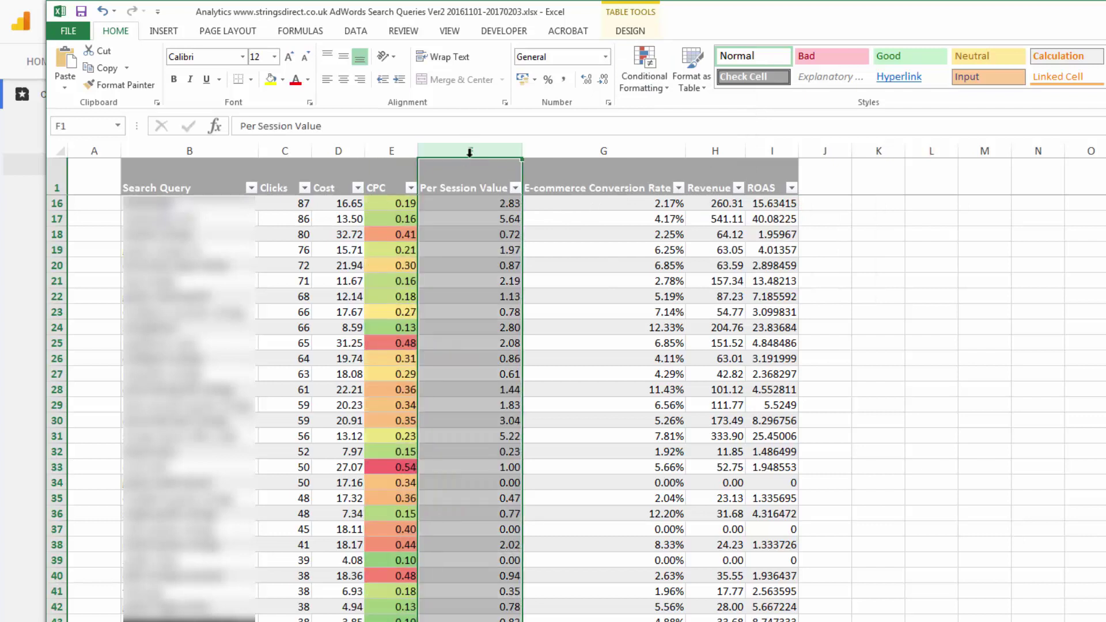
{"action": "left_click", "coordinate": [637, 71]}
{"action": "mouse_move", "coordinate": [691, 209]}
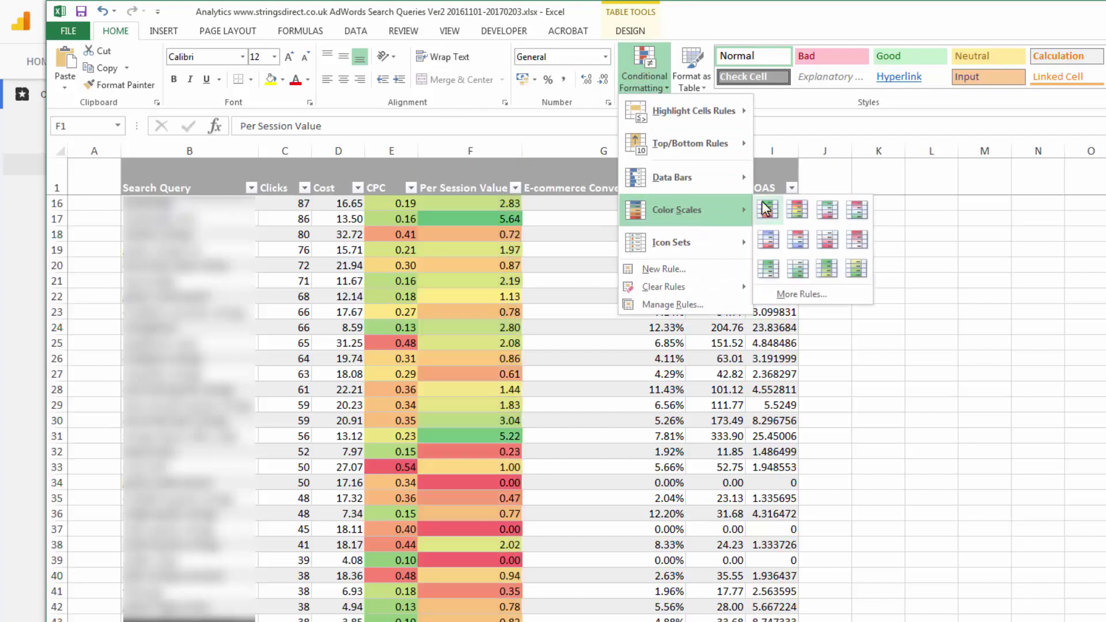
{"action": "left_click", "coordinate": [767, 209]}
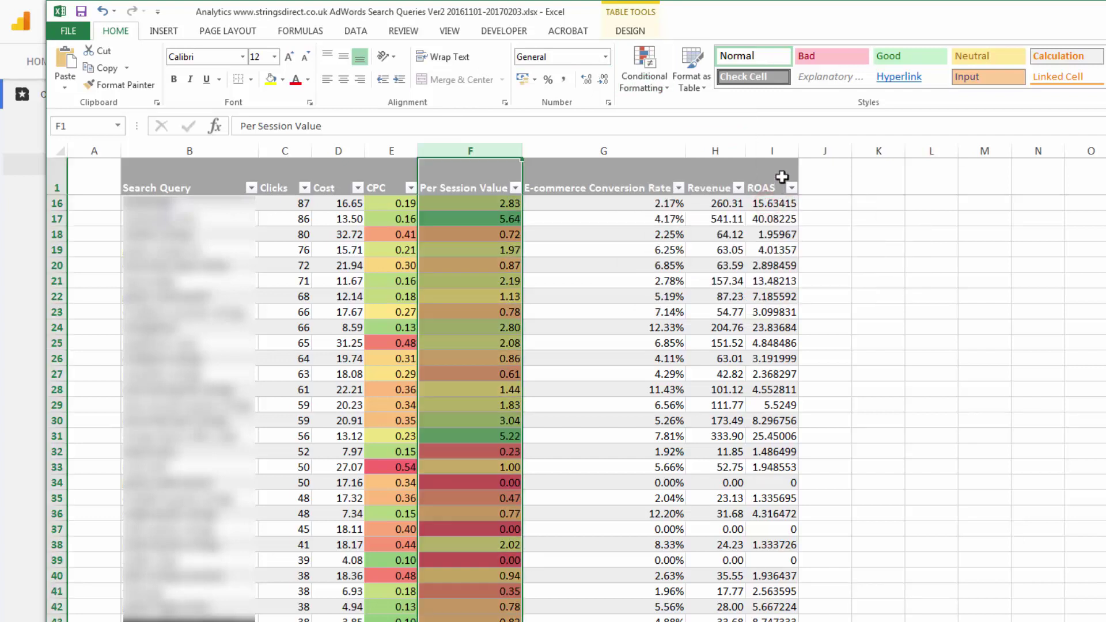
- Apply a Green-Yellow-Red colour scale to the ROAS column
{"action": "left_click", "coordinate": [781, 149]}
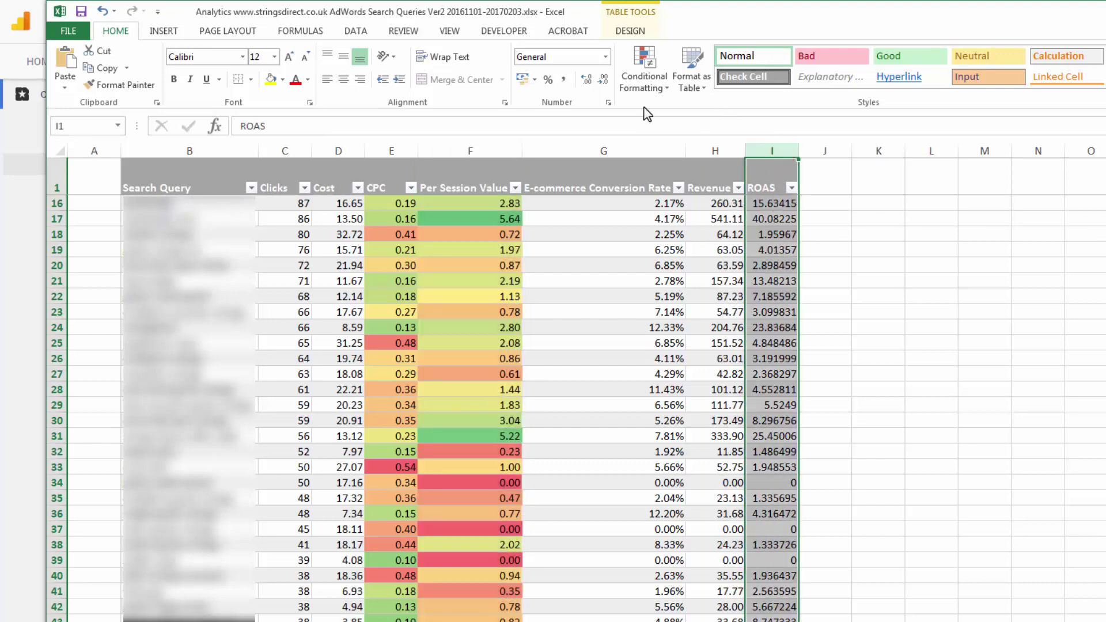
{"action": "left_click", "coordinate": [639, 87]}
{"action": "mouse_move", "coordinate": [685, 200]}
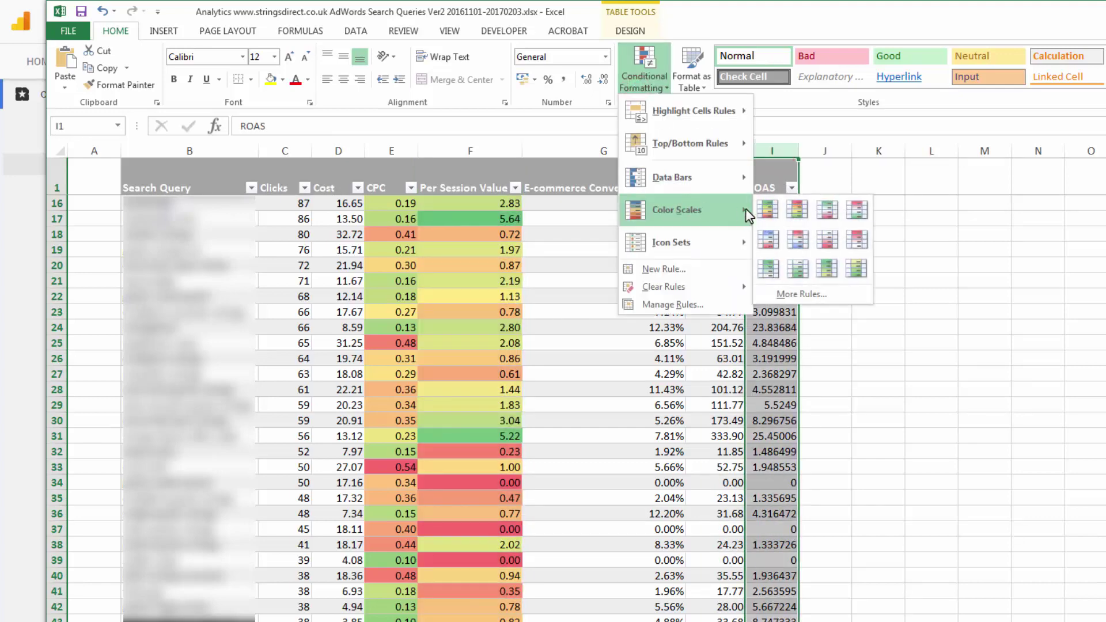
{"action": "left_click", "coordinate": [768, 211]}
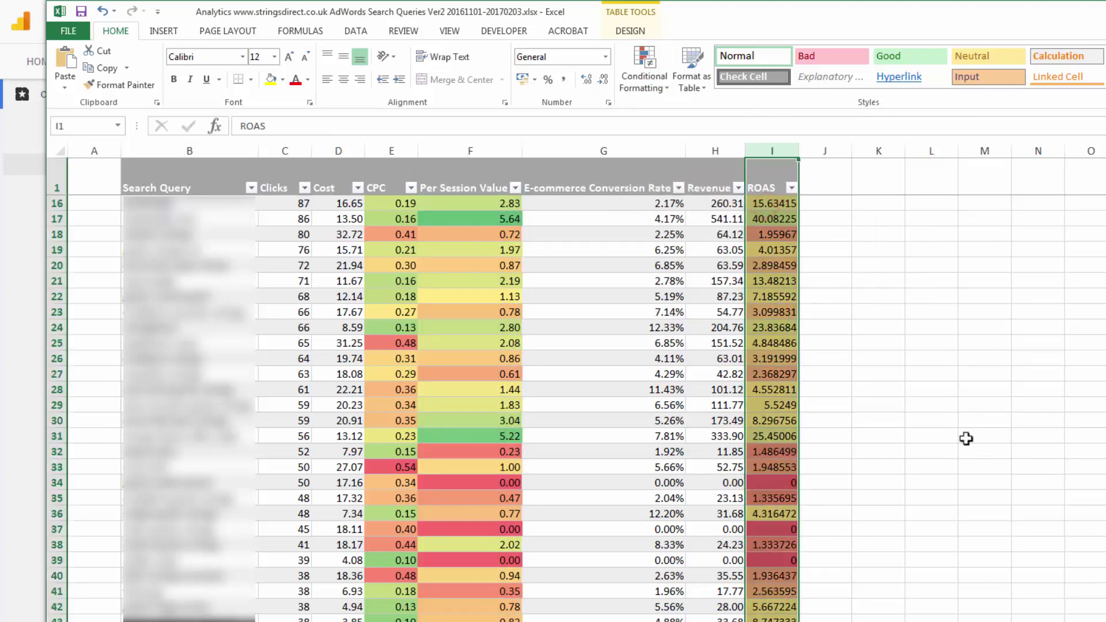
- Sort the table by Cost largest to smallest, bringing the 483.18 query to the top
{"action": "left_click_drag", "start_coordinate": [896, 369], "coordinate": [894, 361]}
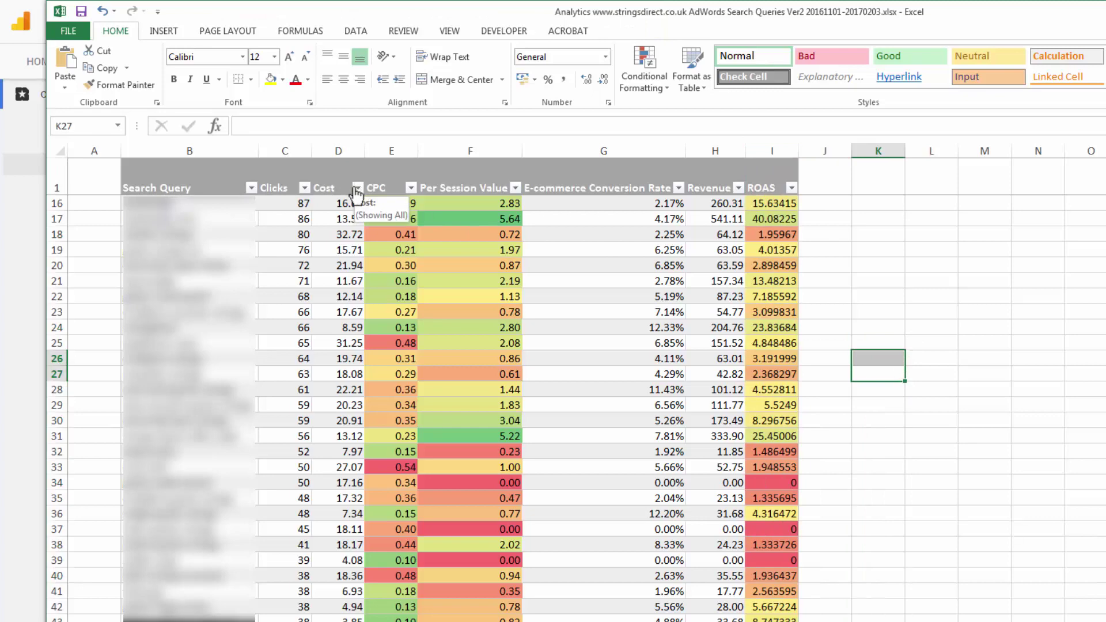
{"action": "left_click", "coordinate": [356, 190]}
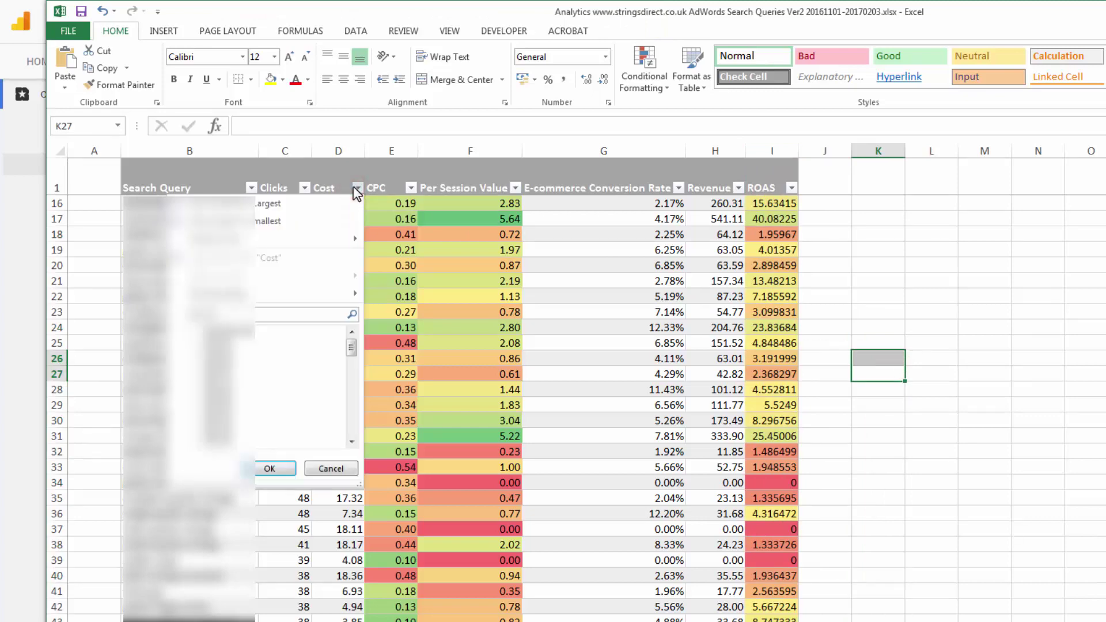
{"action": "left_click", "coordinate": [323, 223]}
{"action": "scroll", "coordinate": [314, 218], "scroll_direction": "up", "scroll_amount": 5}
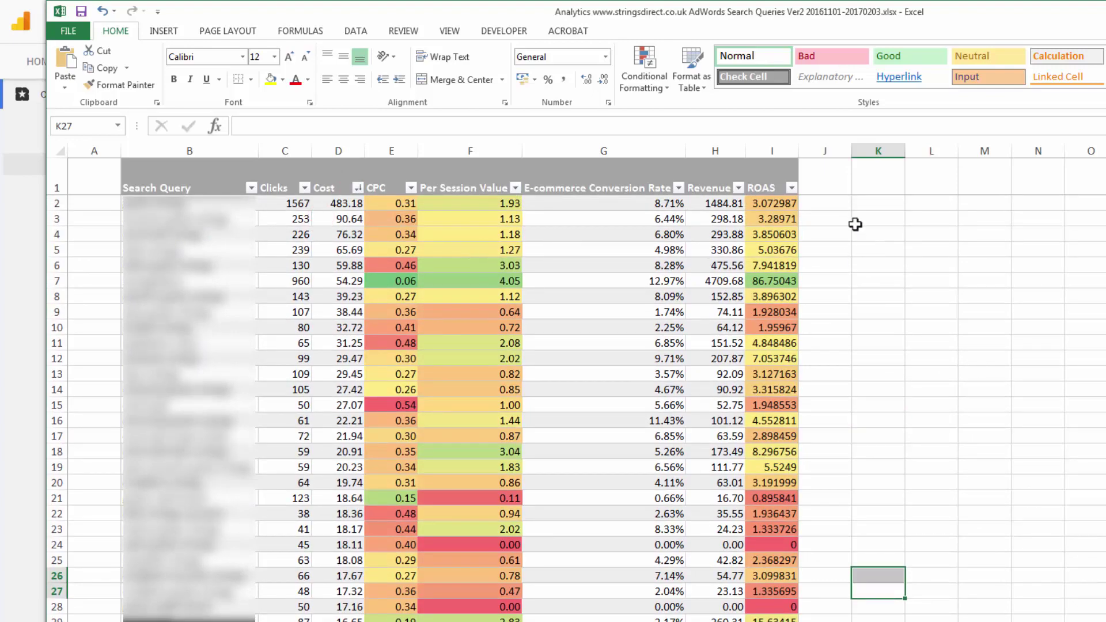
{"action": "left_click", "coordinate": [824, 205]}
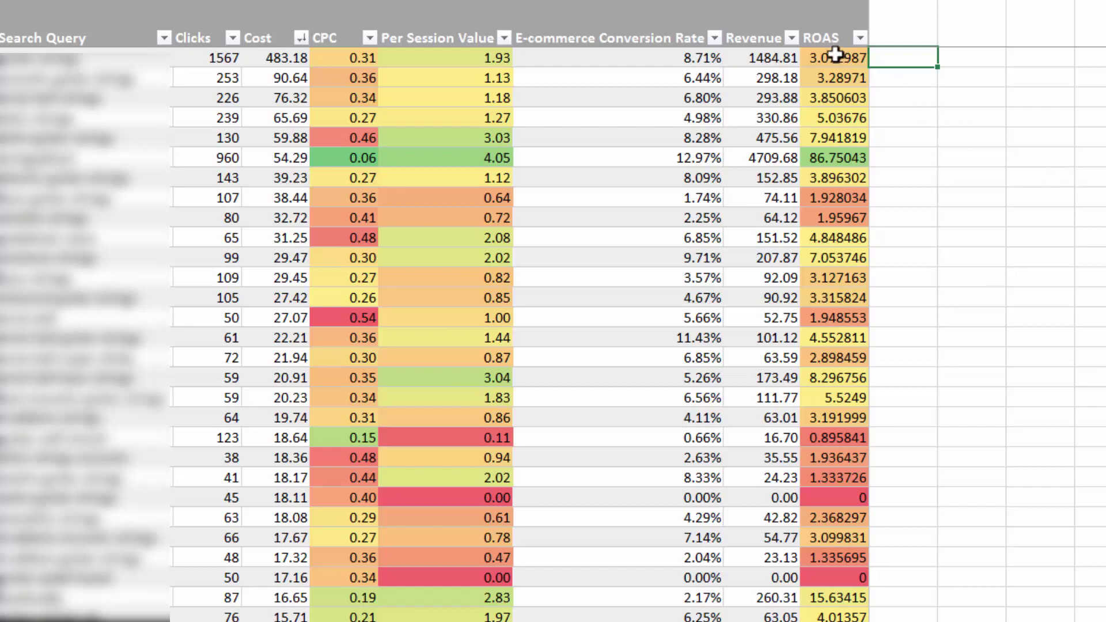
- Format the ROAS column as Number with 2 decimal places
{"action": "right_click", "coordinate": [848, 76]}
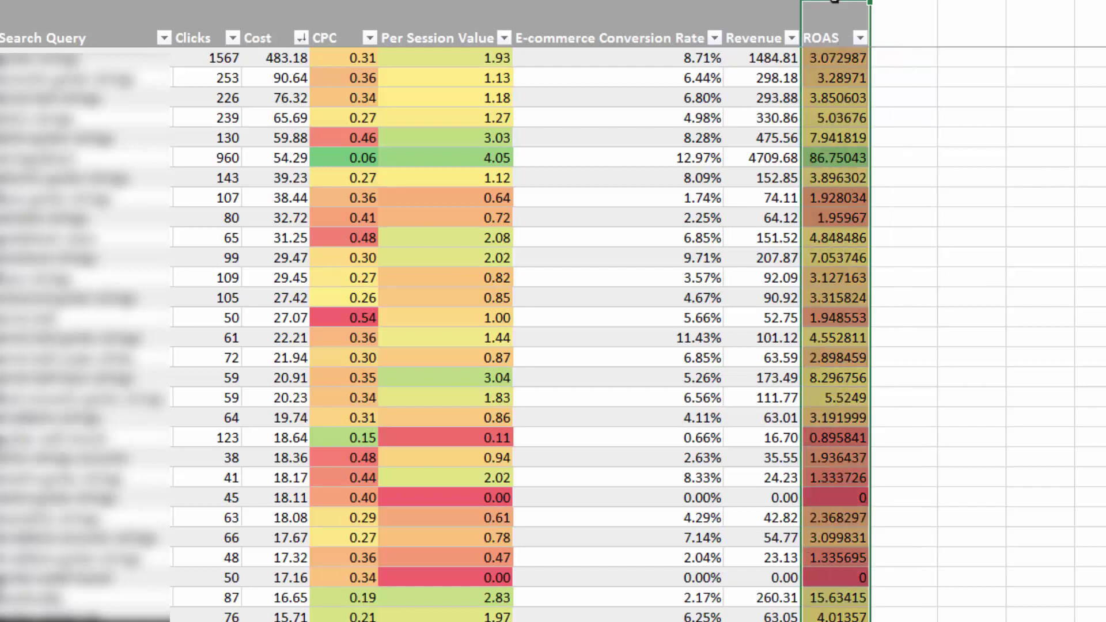
{"action": "left_click", "coordinate": [914, 281]}
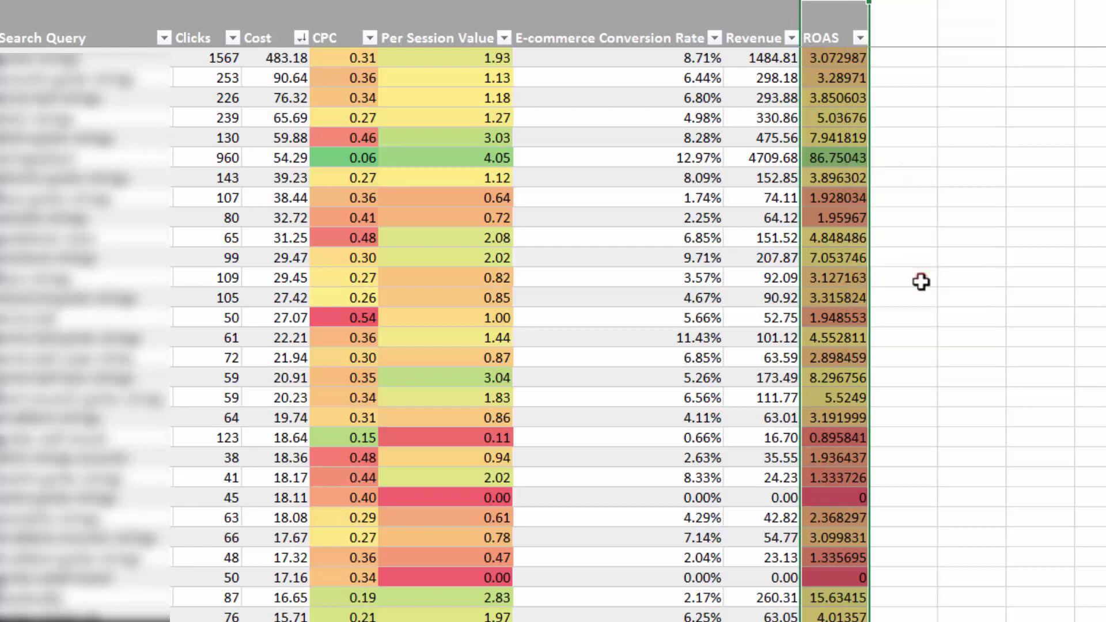
{"action": "left_click", "coordinate": [711, 145]}
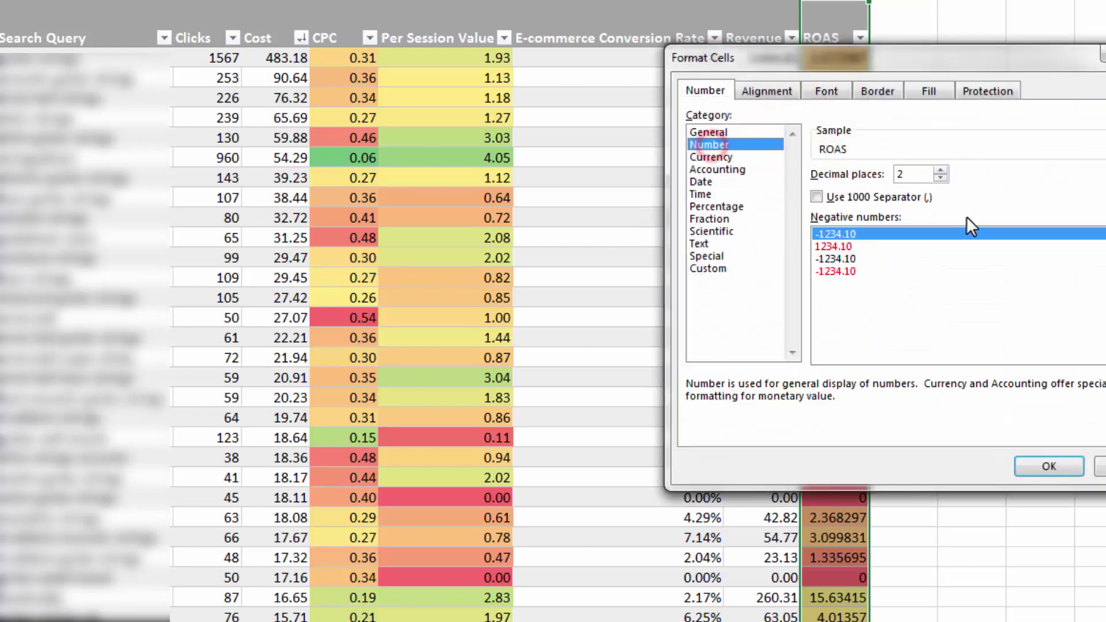
{"action": "left_click", "coordinate": [1049, 465]}
{"action": "left_click_drag", "start_coordinate": [950, 163], "coordinate": [949, 173]}
{"action": "left_click", "coordinate": [949, 173]}
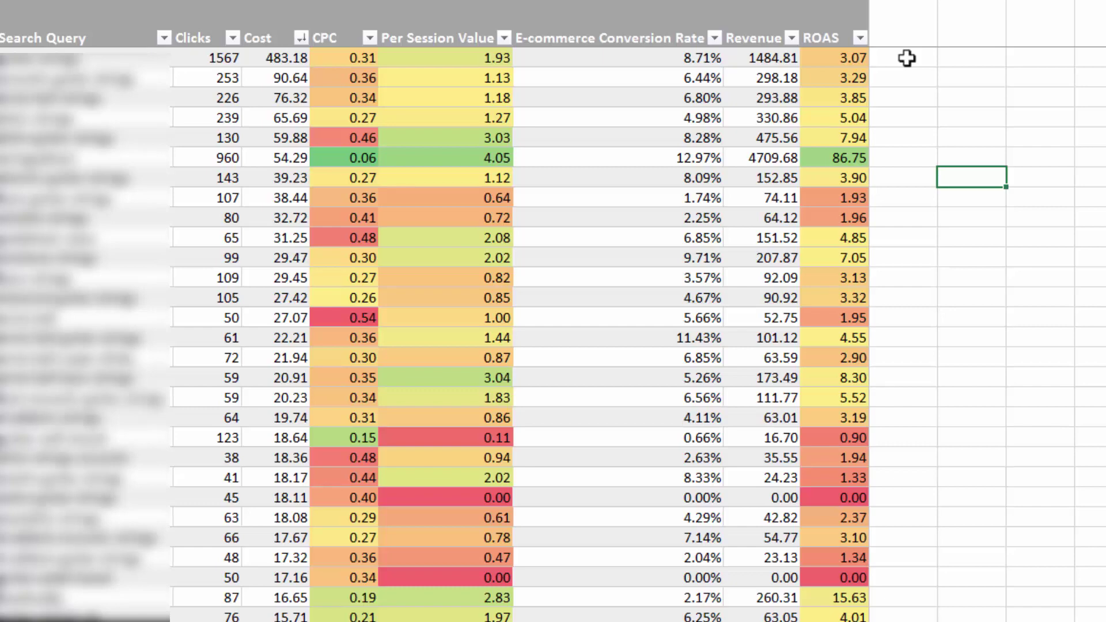
{"action": "scroll", "coordinate": [921, 63], "scroll_direction": "down", "scroll_amount": 2}
{"action": "scroll", "coordinate": [1017, 127], "scroll_direction": "down", "scroll_amount": 3}
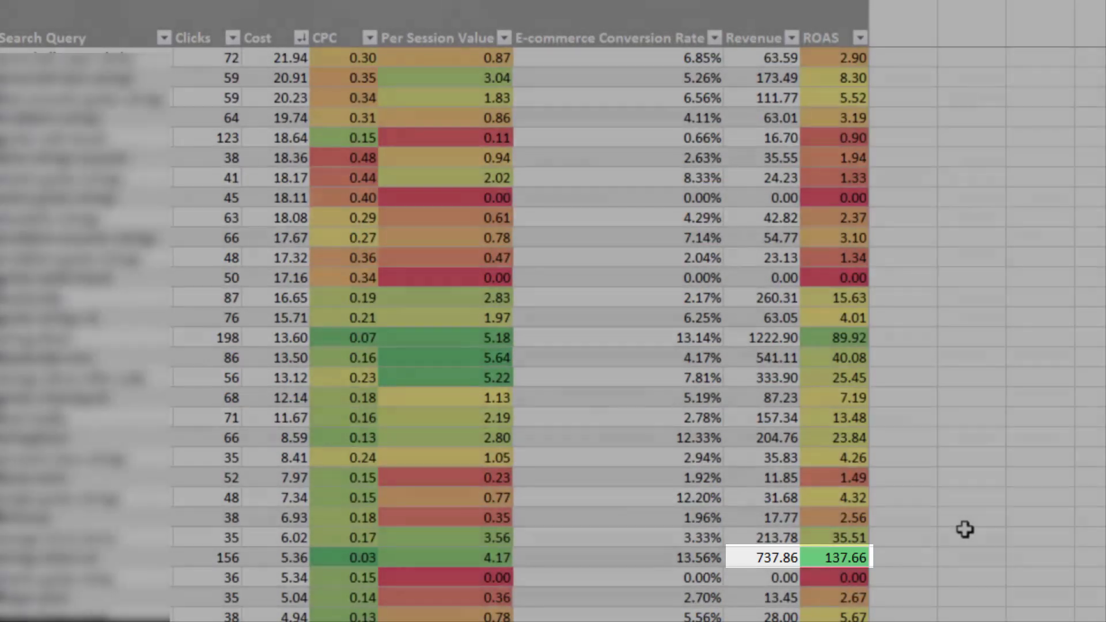
{"action": "scroll", "coordinate": [947, 509], "scroll_direction": "up", "scroll_amount": 5}
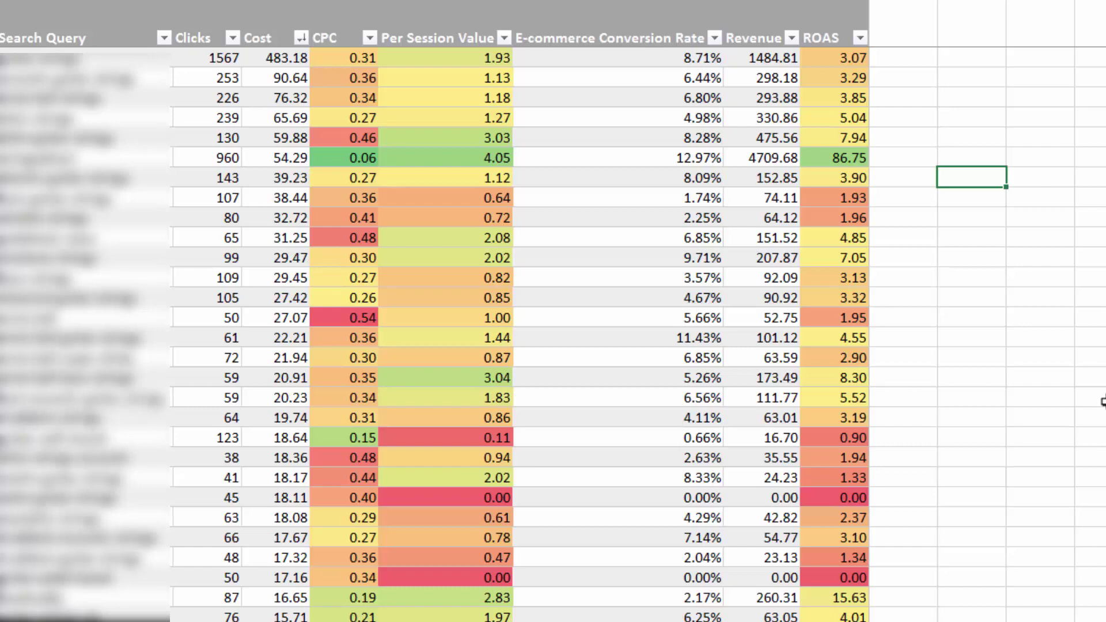
{"action": "left_click", "coordinate": [1057, 391]}
{"action": "scroll", "coordinate": [1058, 391], "scroll_direction": "down", "scroll_amount": 3}
{"action": "scroll", "coordinate": [1058, 390], "scroll_direction": "down", "scroll_amount": 1}
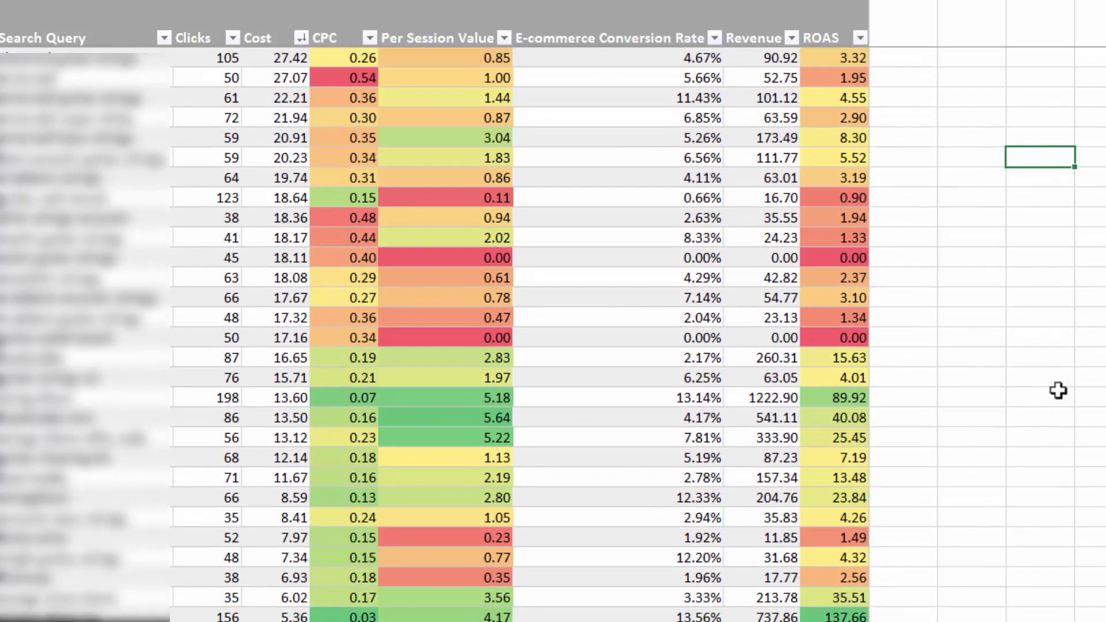
{"action": "scroll", "coordinate": [1058, 391], "scroll_direction": "down", "scroll_amount": 1}
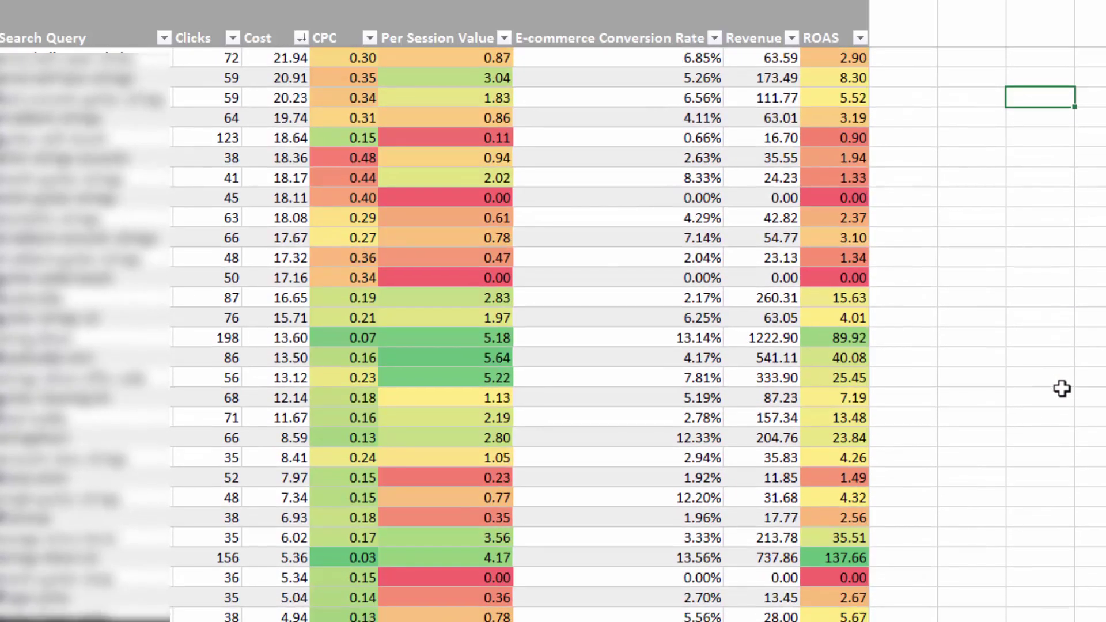